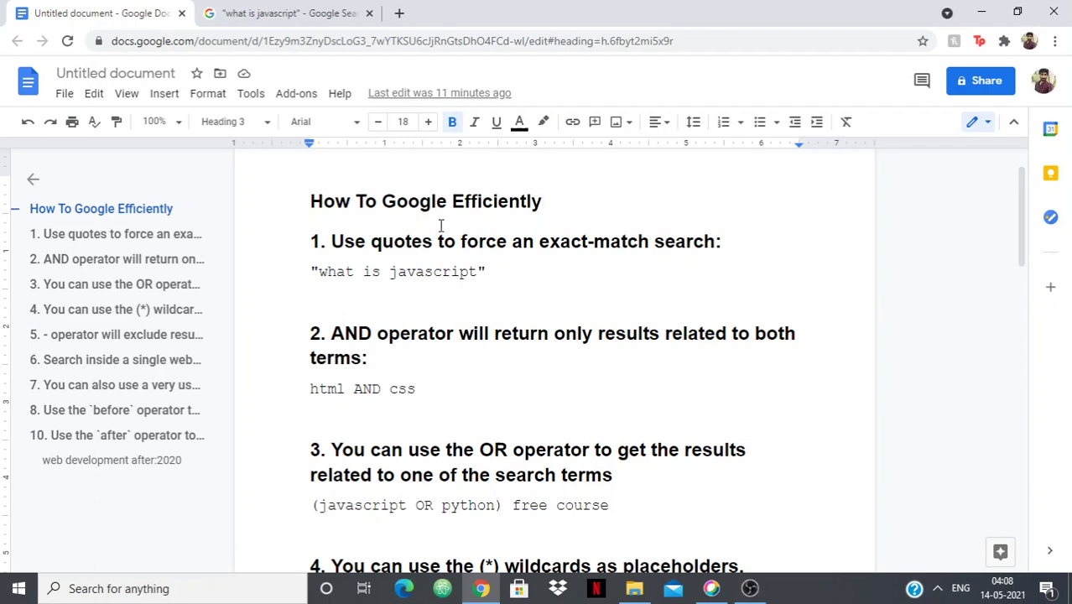
Scroll through the exact-match "what is javascript" results, then go back to the cheat-sheet document
left_click(289, 14)
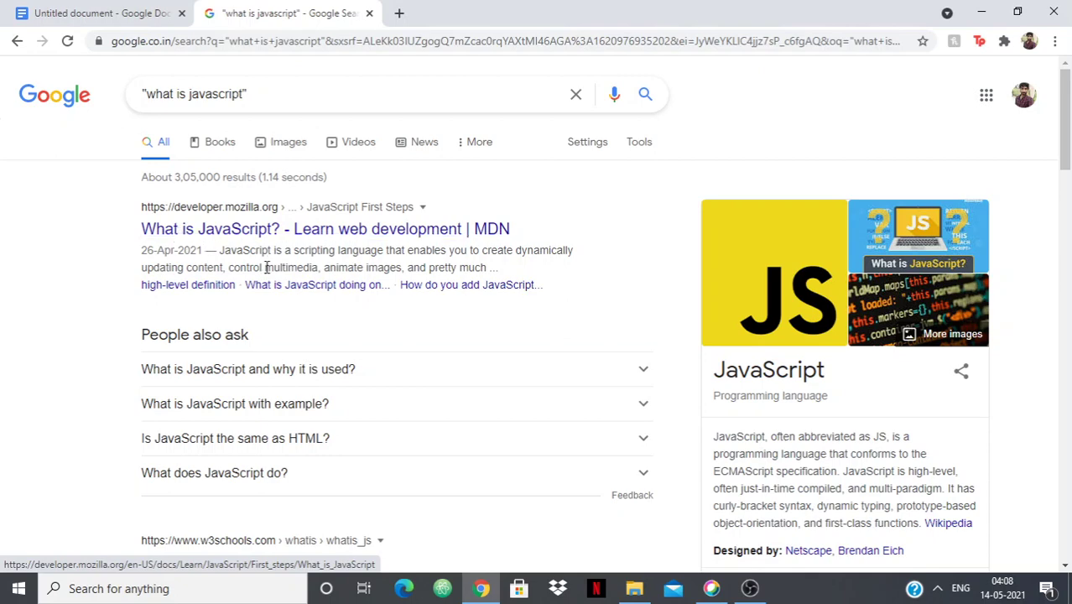
scroll(329, 258, "down", 3)
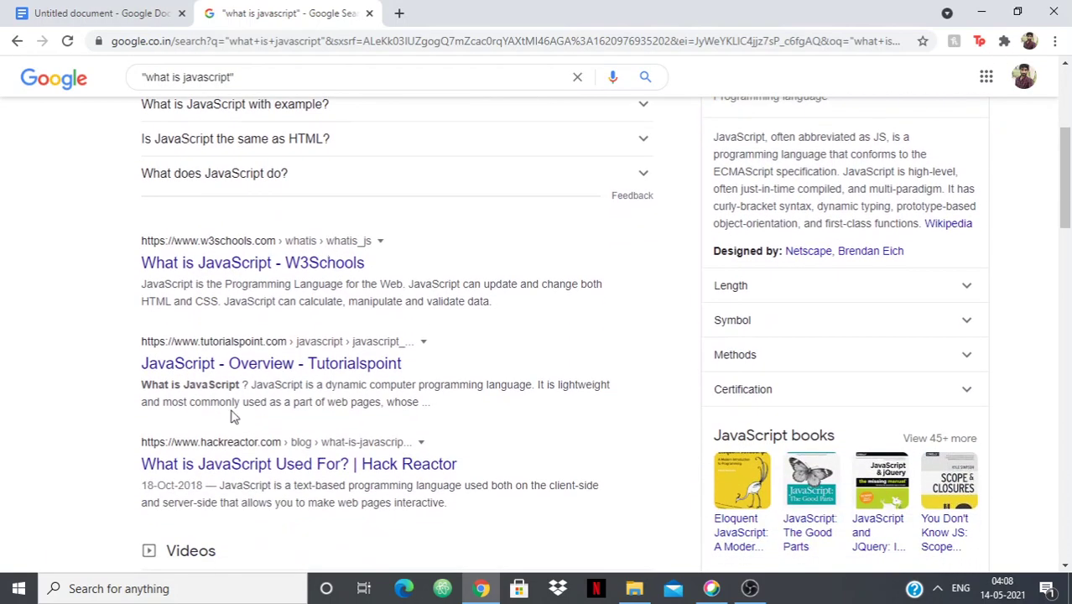
scroll(467, 280, "up", 4)
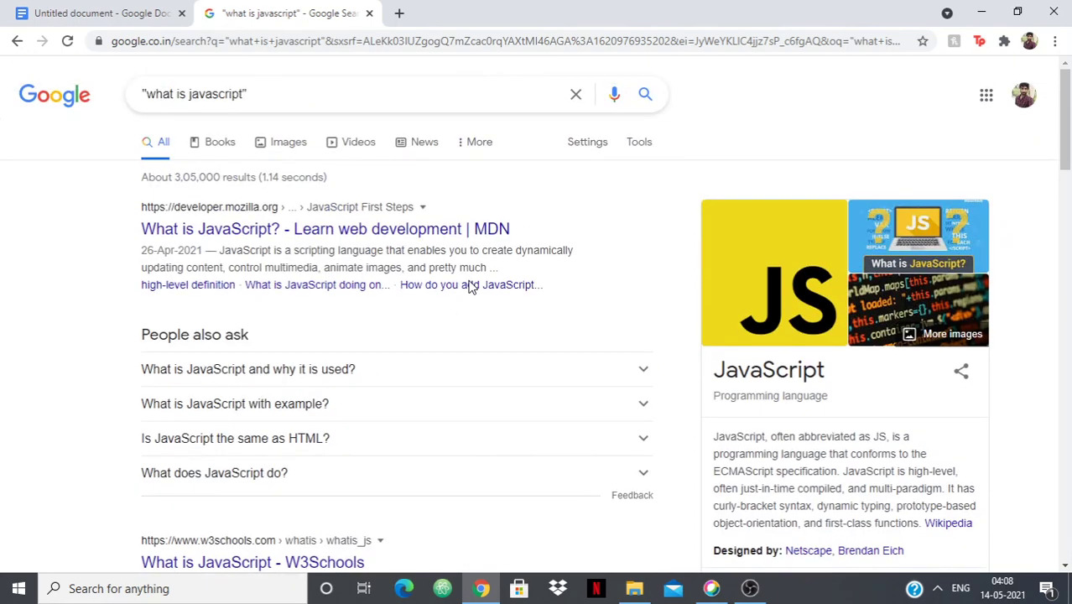
left_click(168, 8)
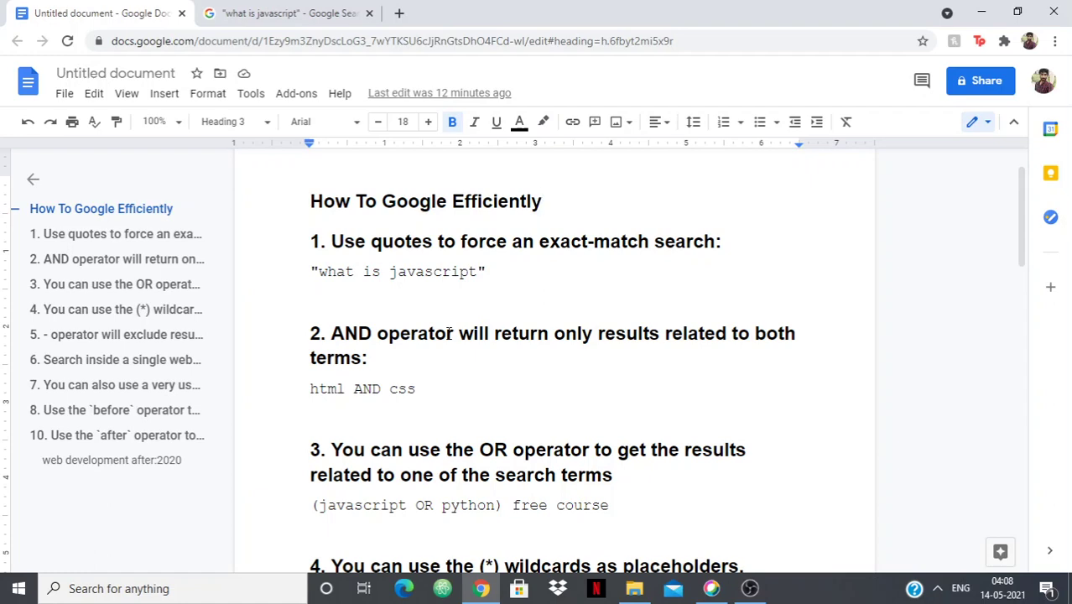
Replace the Google query with "html AND CSS", with AND capitalised, and run the search
left_click(315, 10)
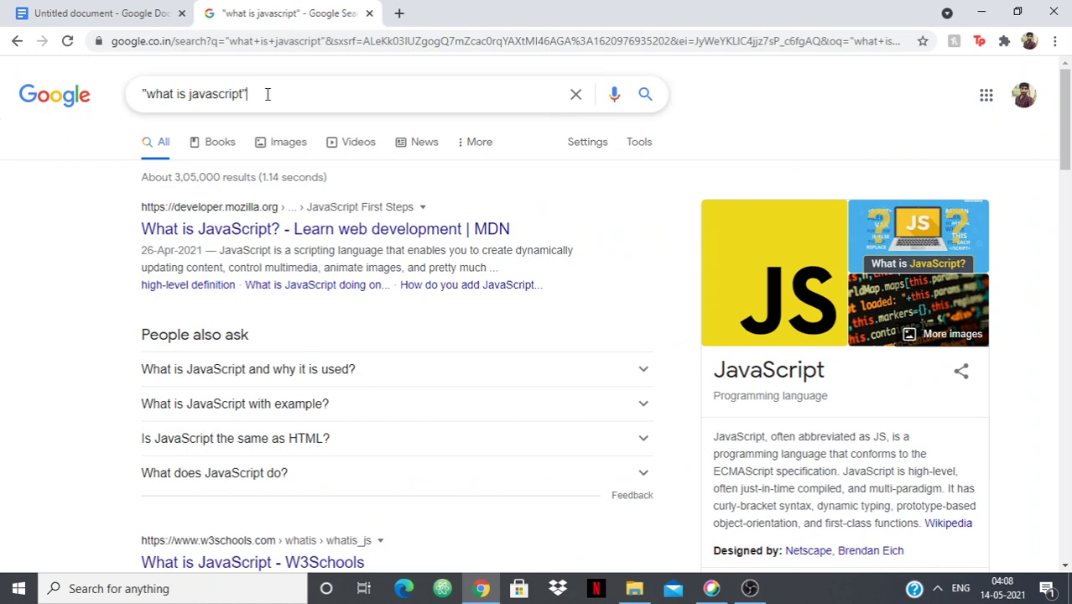
key("ctrl+a")
type("html an")
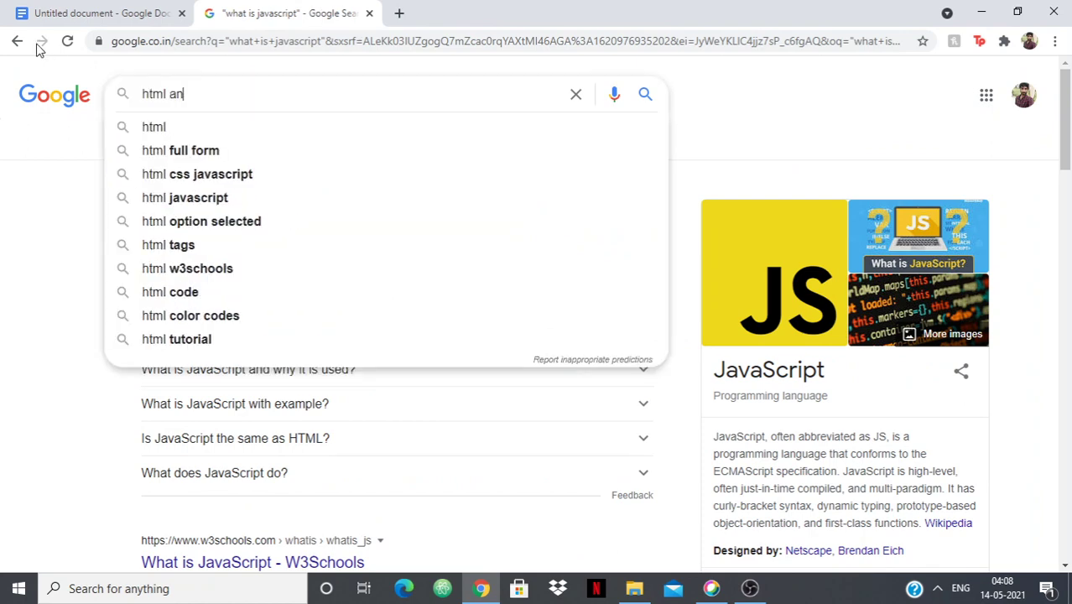
type("d CSS")
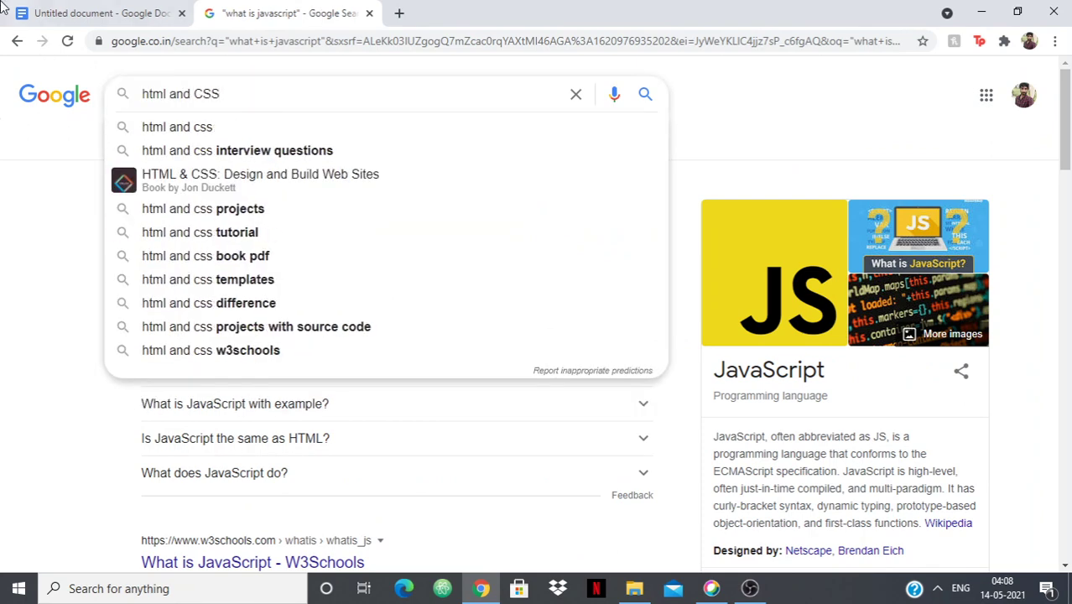
left_click(120, 8)
left_click(270, 7)
left_click_drag(191, 94, 171, 95)
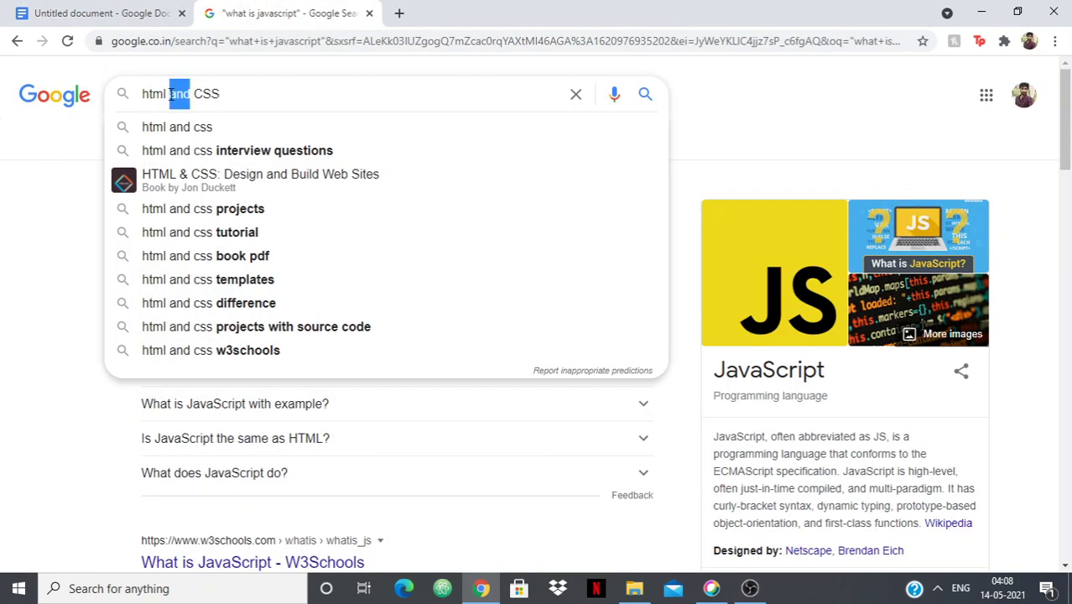
type("AND")
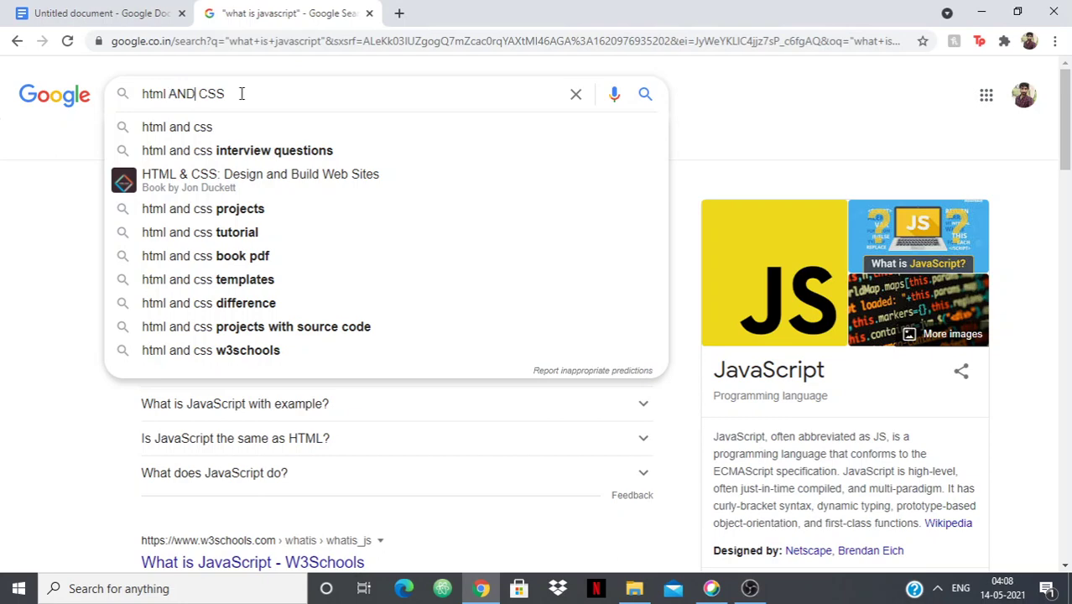
key("Return")
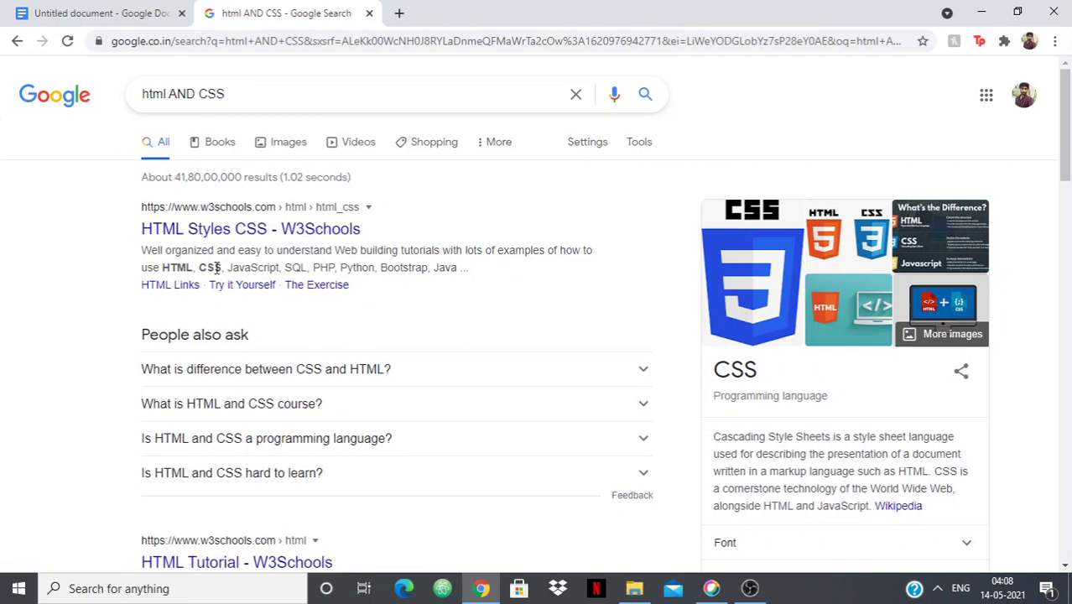
Scroll the html AND CSS results and highlight the words html and CSS in the query
scroll(217, 266, "down", 3)
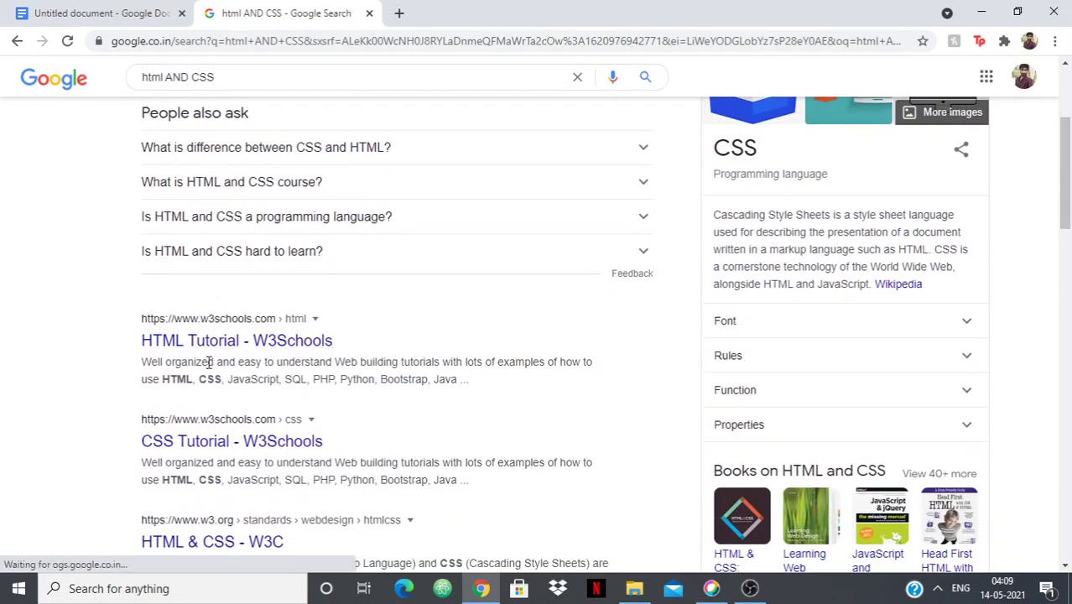
scroll(209, 361, "up", 3)
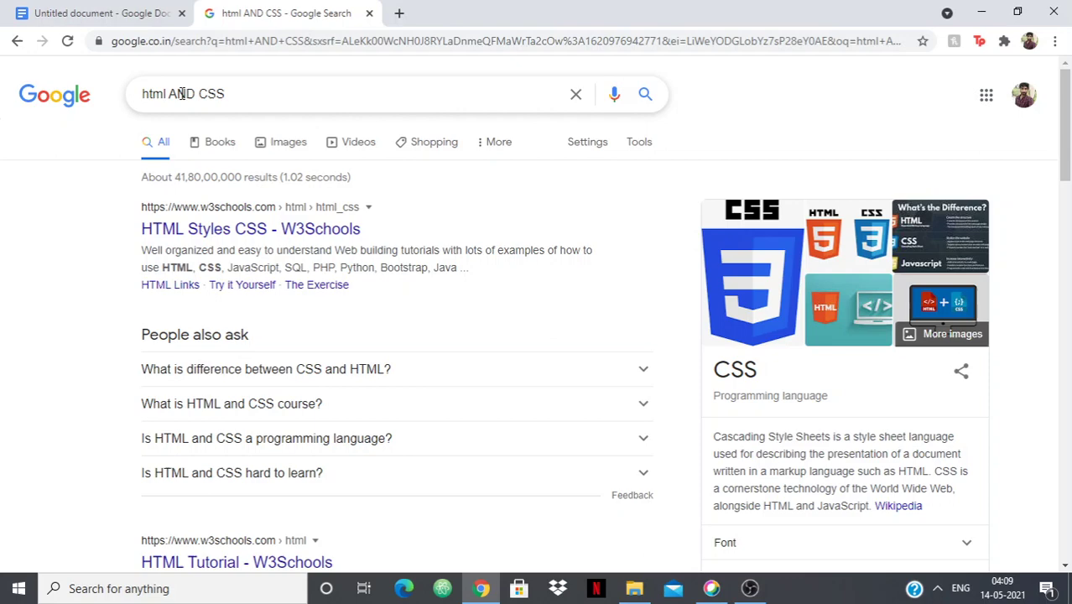
left_click_drag(166, 94, 142, 96)
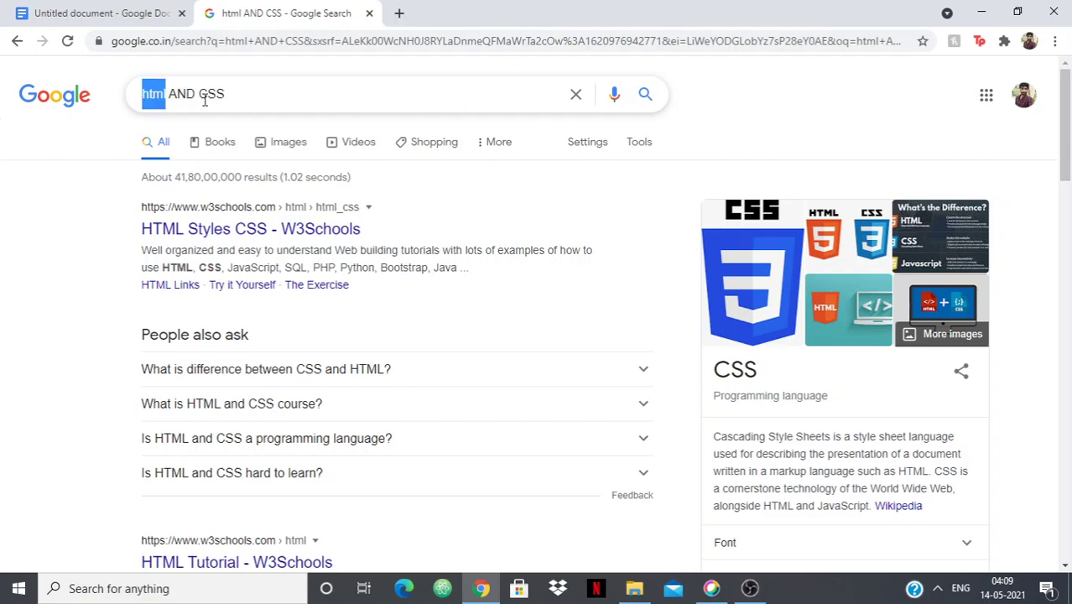
left_click_drag(207, 96, 224, 97)
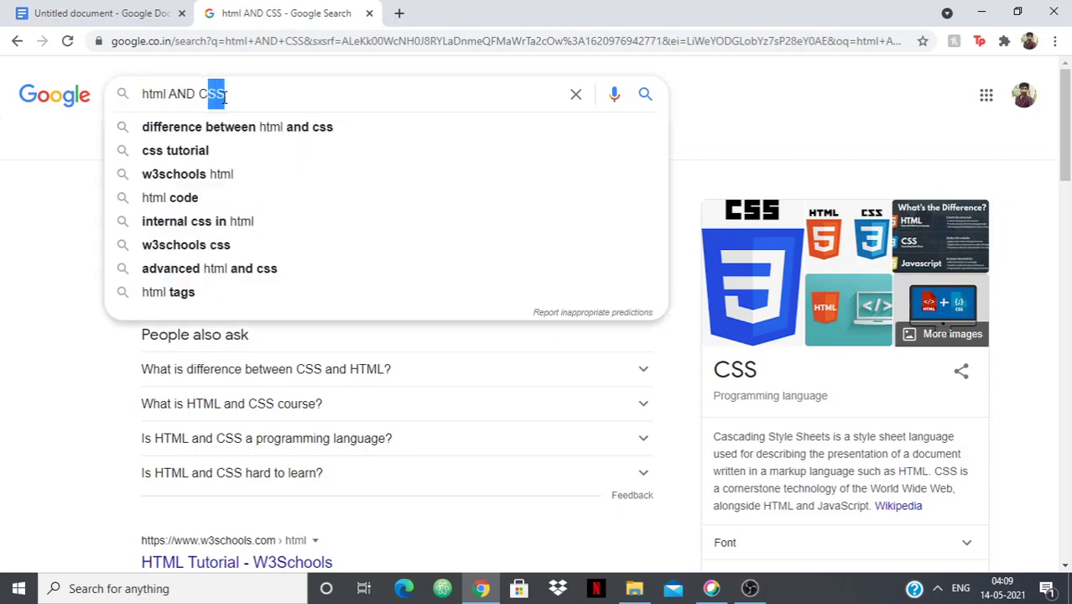
Copy the doc's "(javascript OR python) free course" example into Google, search it, and scroll the results
left_click(122, 12)
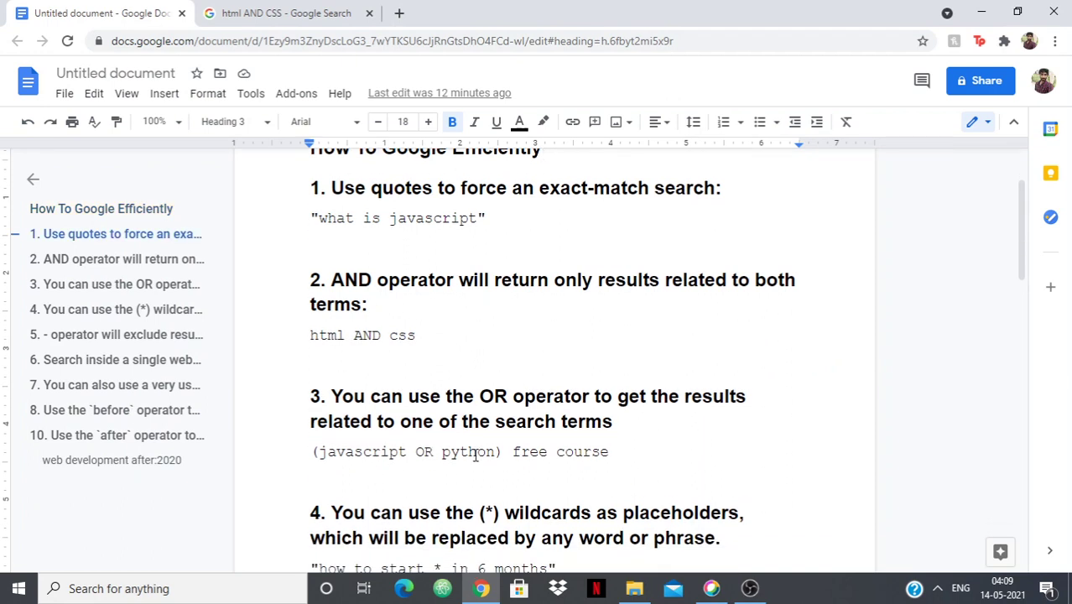
triple_click(400, 445)
key("ctrl+c")
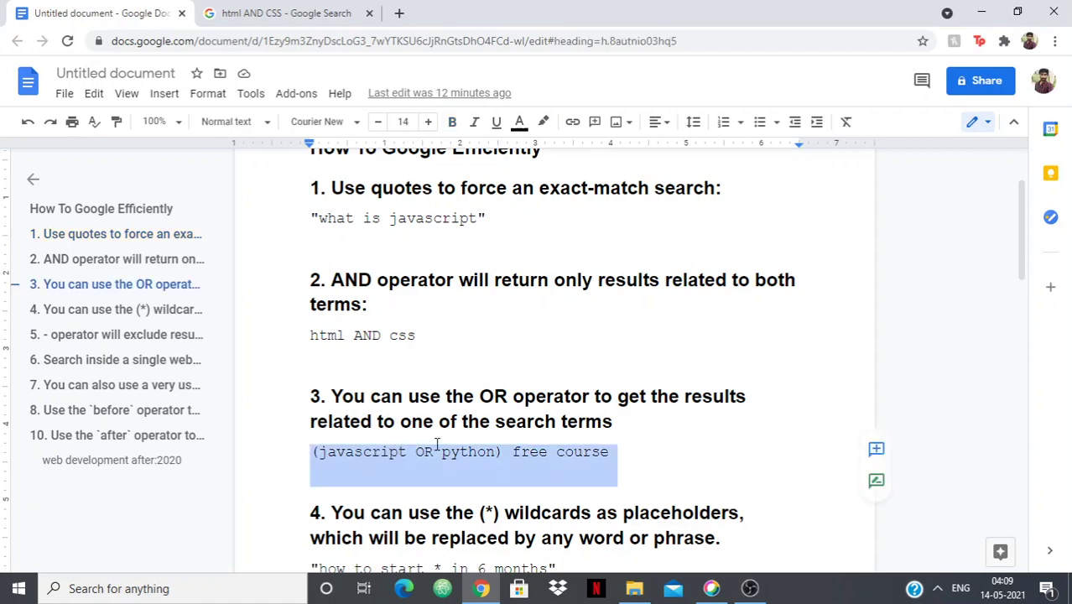
left_click(304, 10)
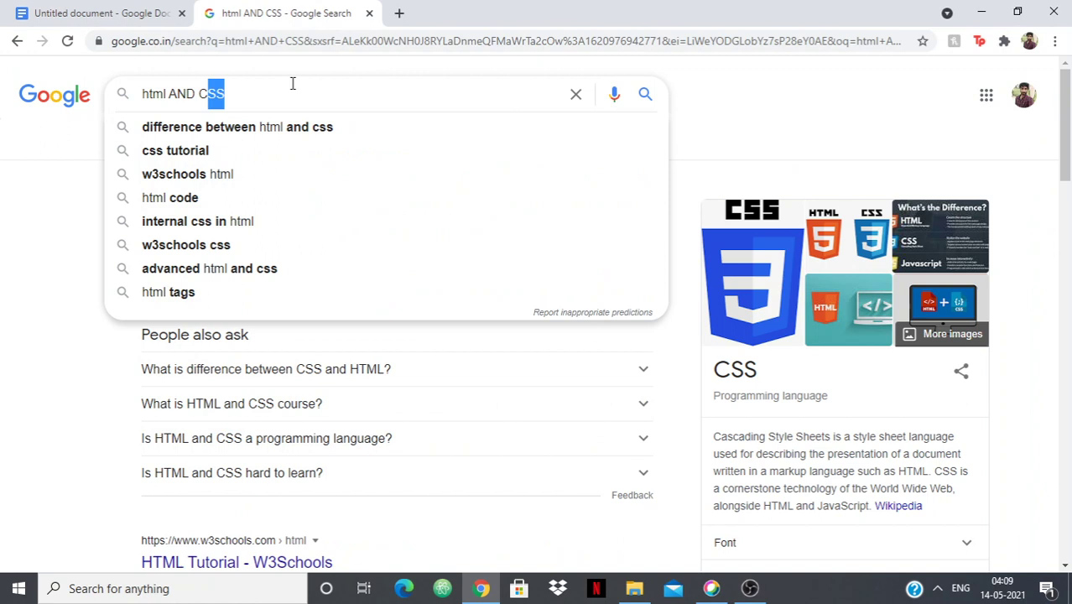
key("ctrl+a")
key("ctrl+v")
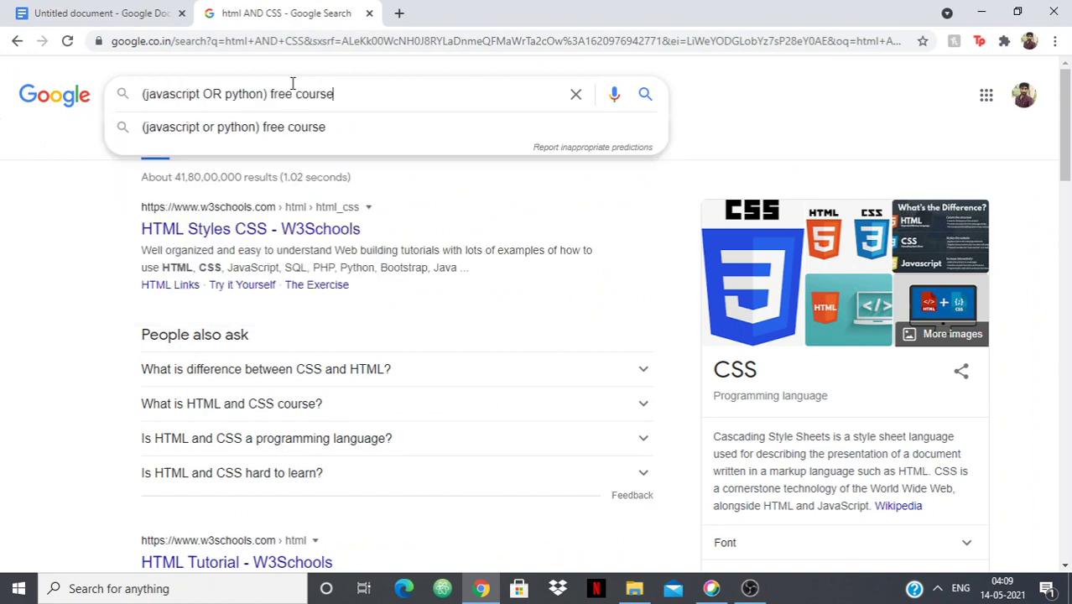
key("Return")
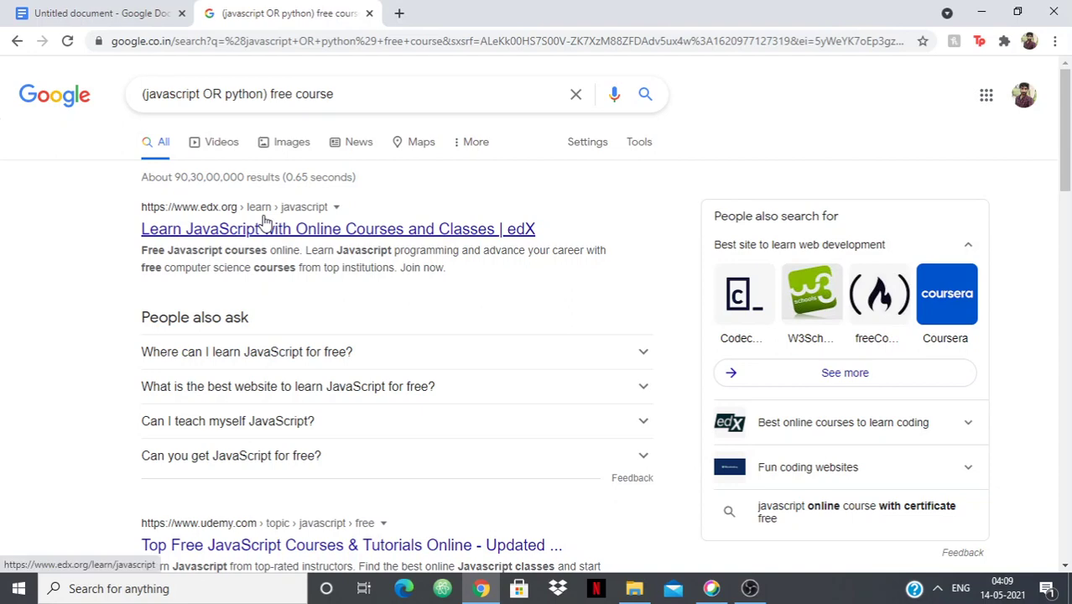
scroll(254, 353, "down", 4)
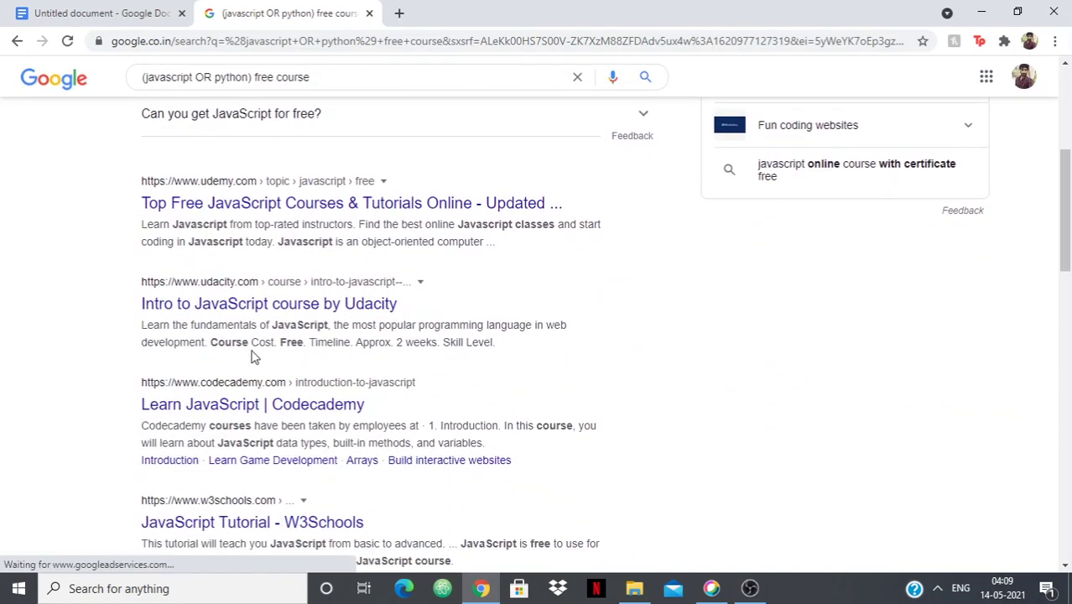
scroll(254, 356, "down", 6)
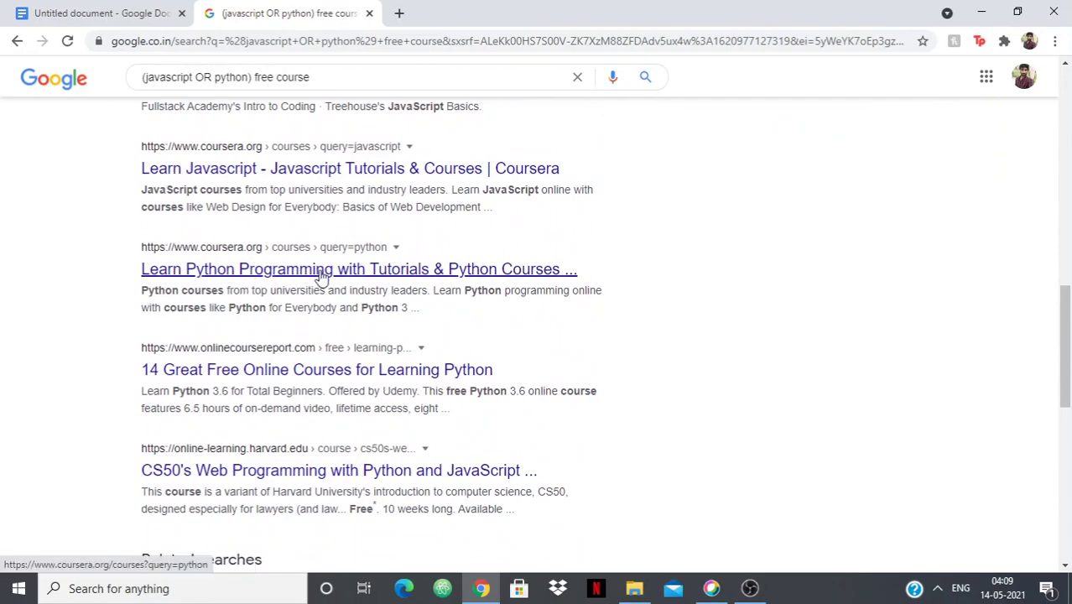
scroll(287, 438, "up", 11)
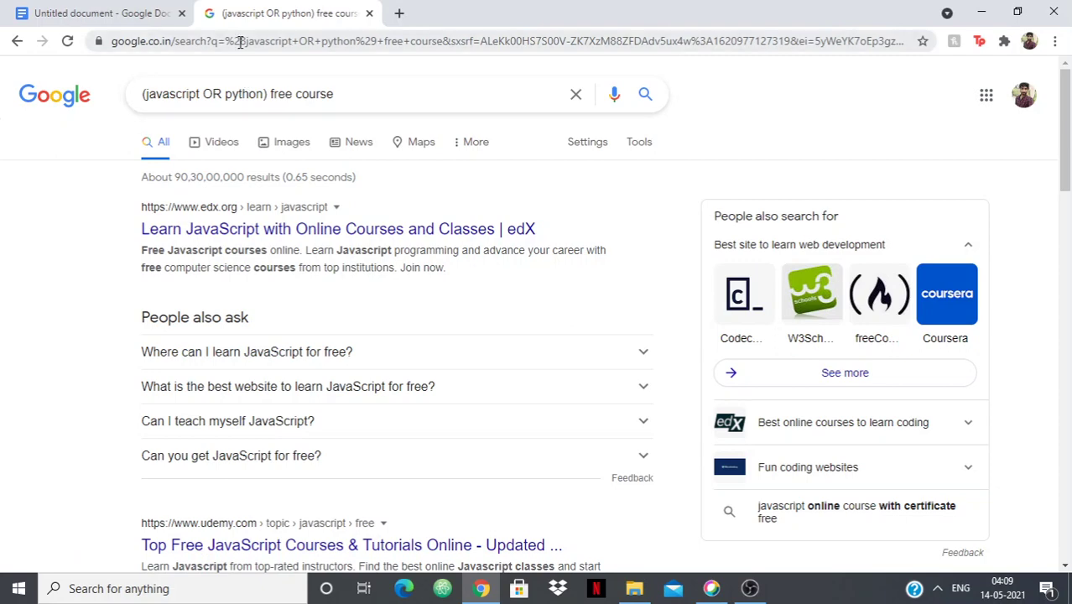
In the cheat-sheet's section 4, select the wildcard example "how to start * in 6 months"
left_click(159, 13)
scroll(419, 281, "down", 2)
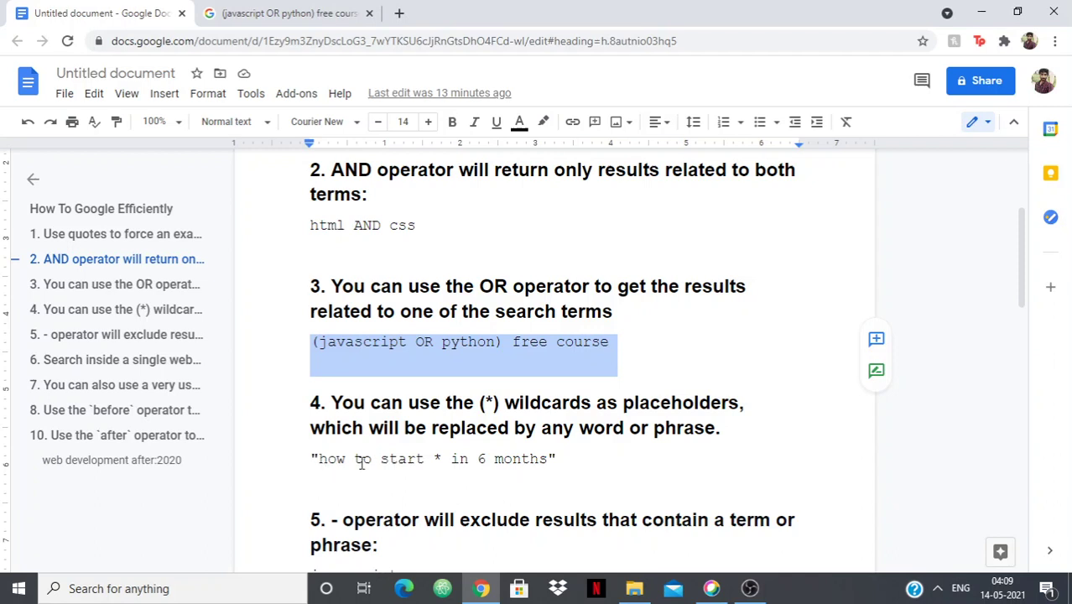
left_click_drag(310, 458, 560, 459)
key("ctrl+c")
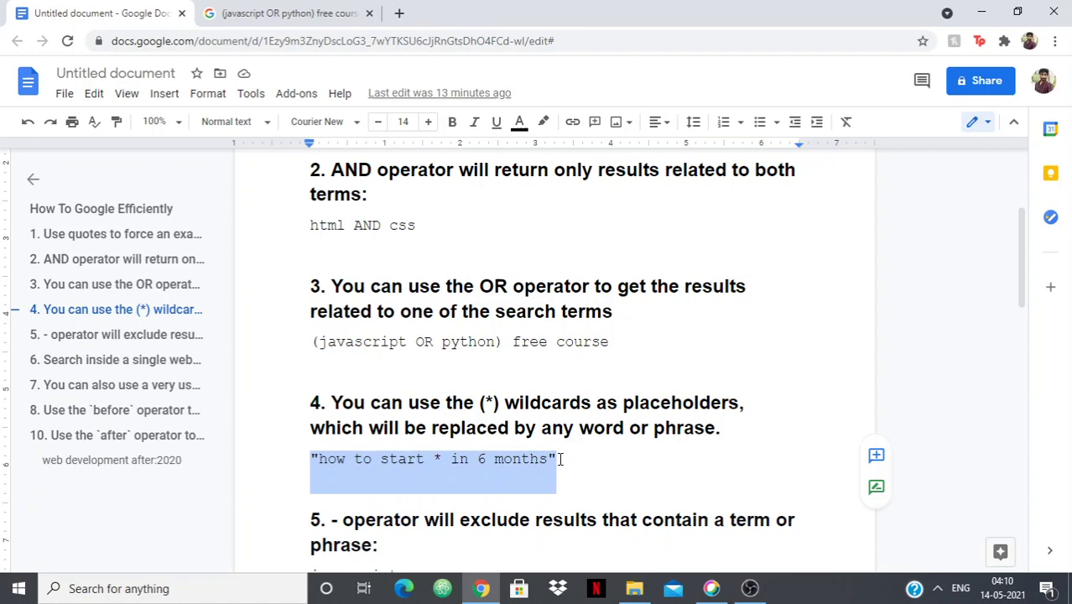
left_click(315, 10)
Replace the Google query with "how to start * in 6 months" and run the search
triple_click(279, 94)
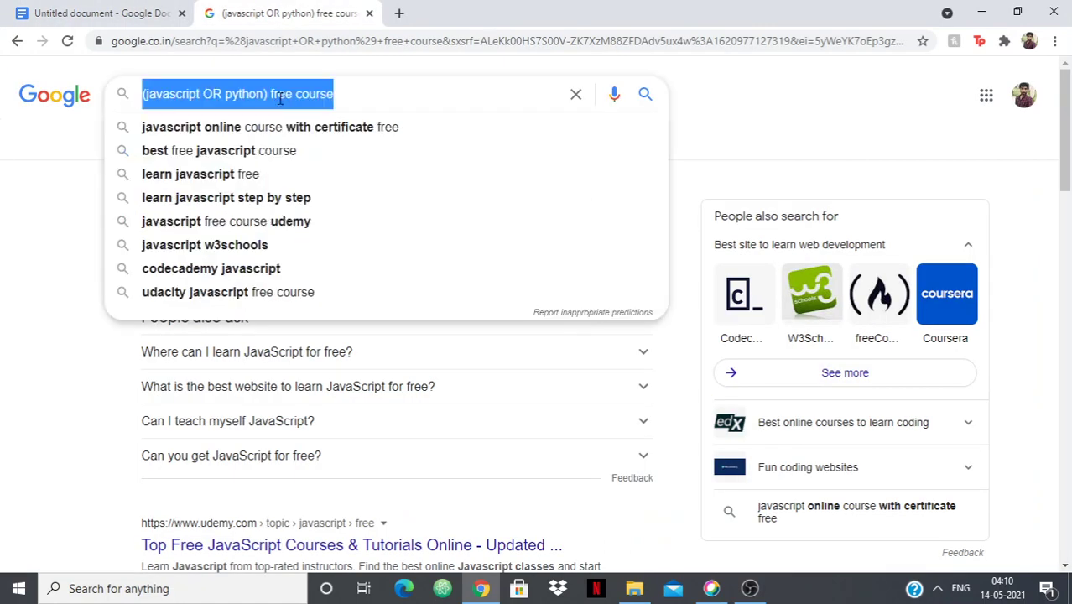
key("ctrl+v")
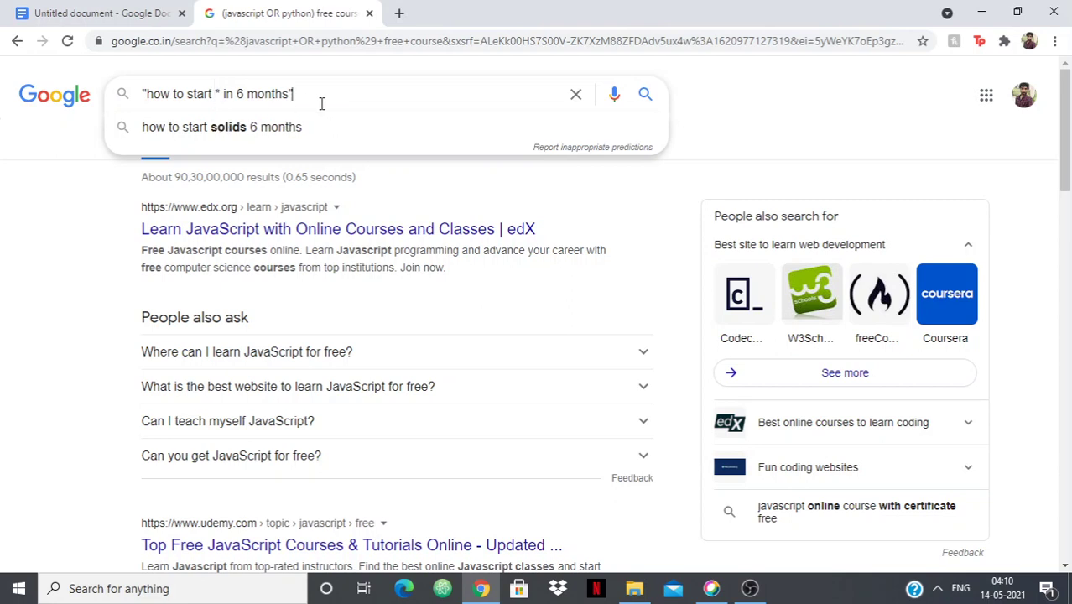
key("Return")
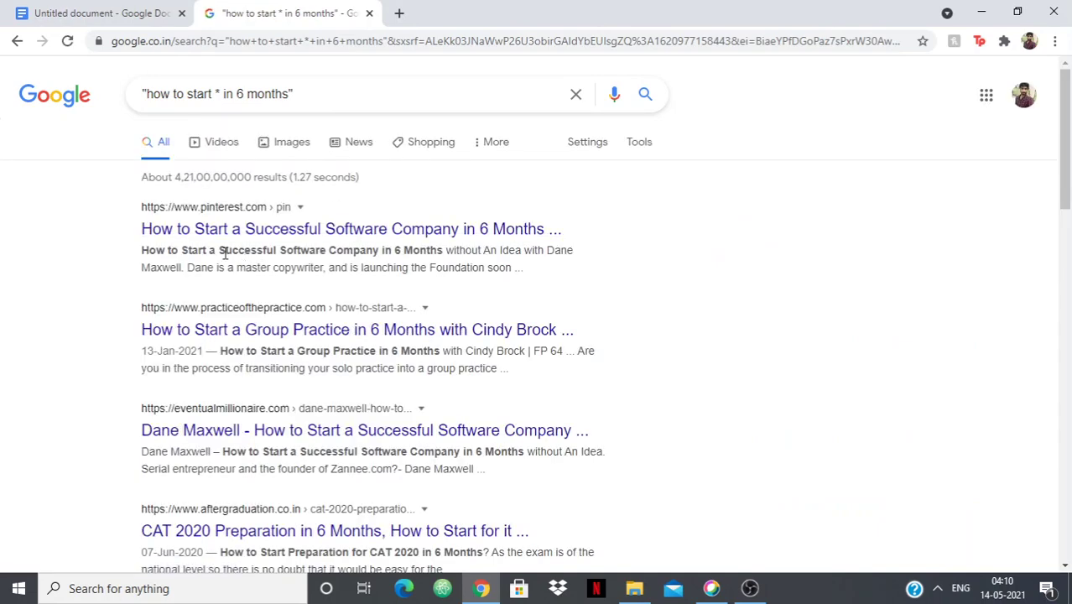
Highlight the words matching the asterisk in the first two result snippets, then clear the highlight
left_click_drag(224, 252, 362, 250)
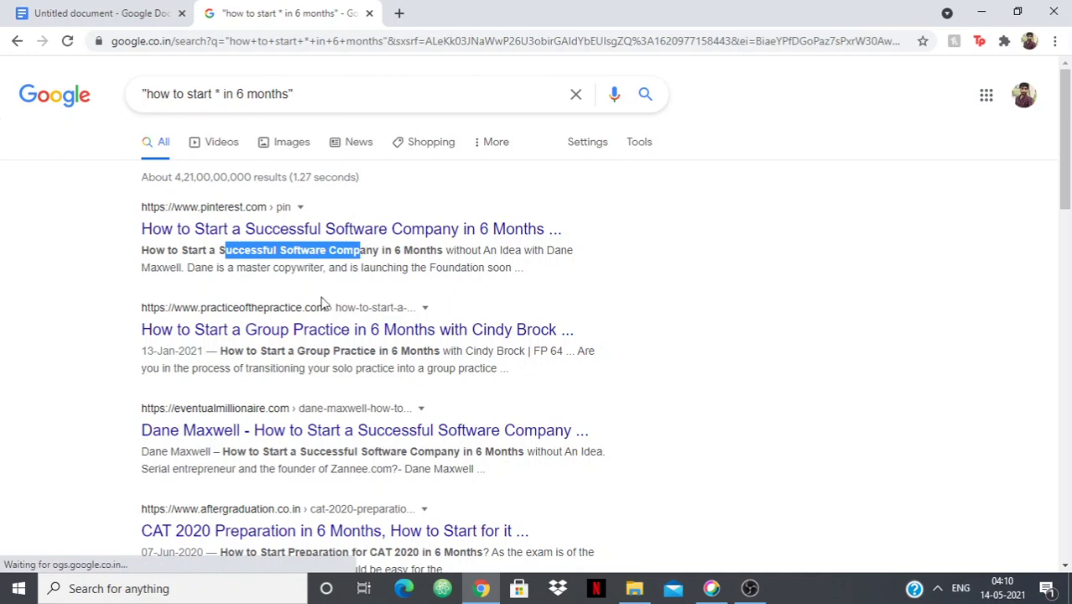
left_click_drag(297, 350, 388, 354)
scroll(388, 354, "down", 1)
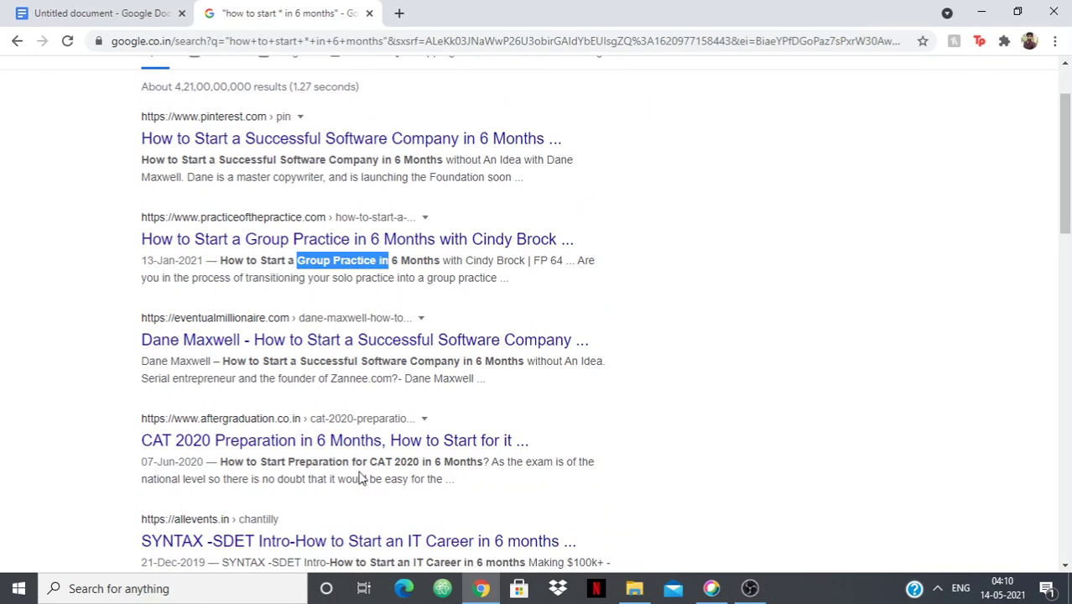
scroll(360, 478, "up", 1)
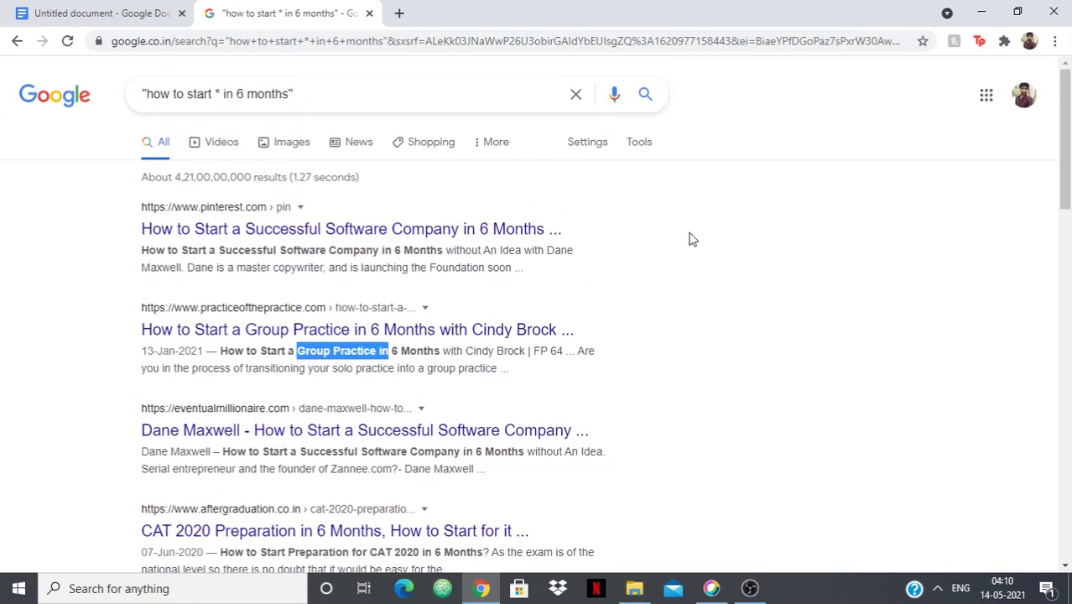
left_click(691, 239)
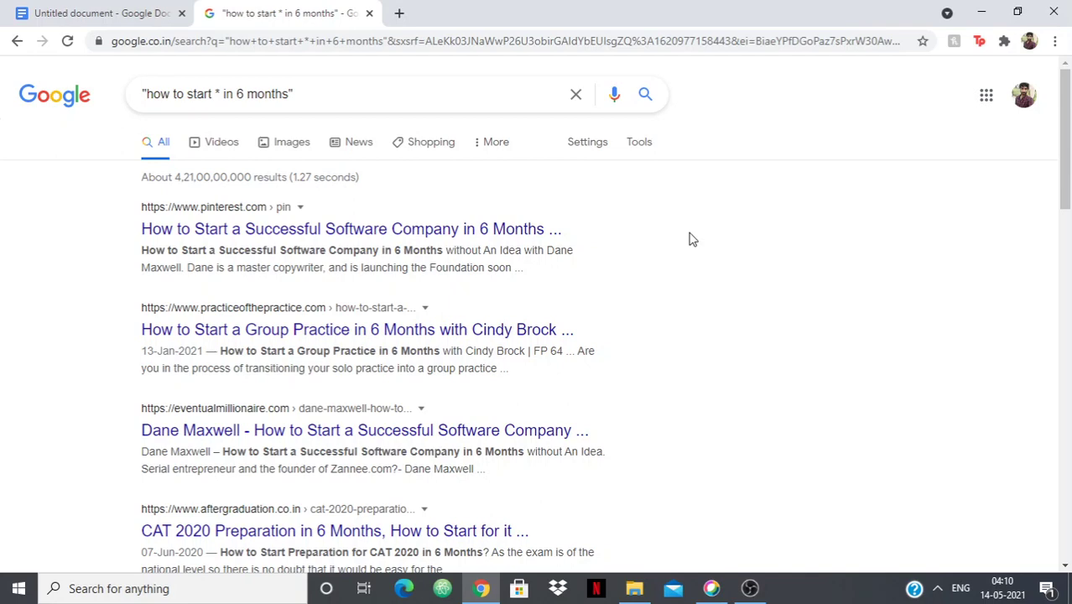
In the cheat-sheet, select the exclusion example "javascript -css"
left_click(96, 14)
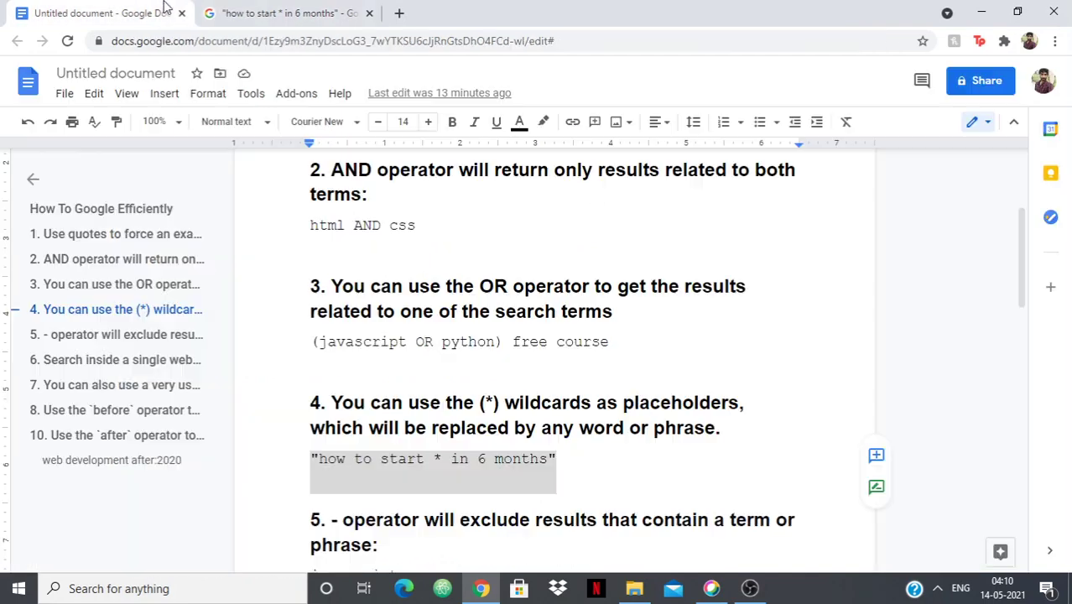
scroll(460, 318, "down", 3)
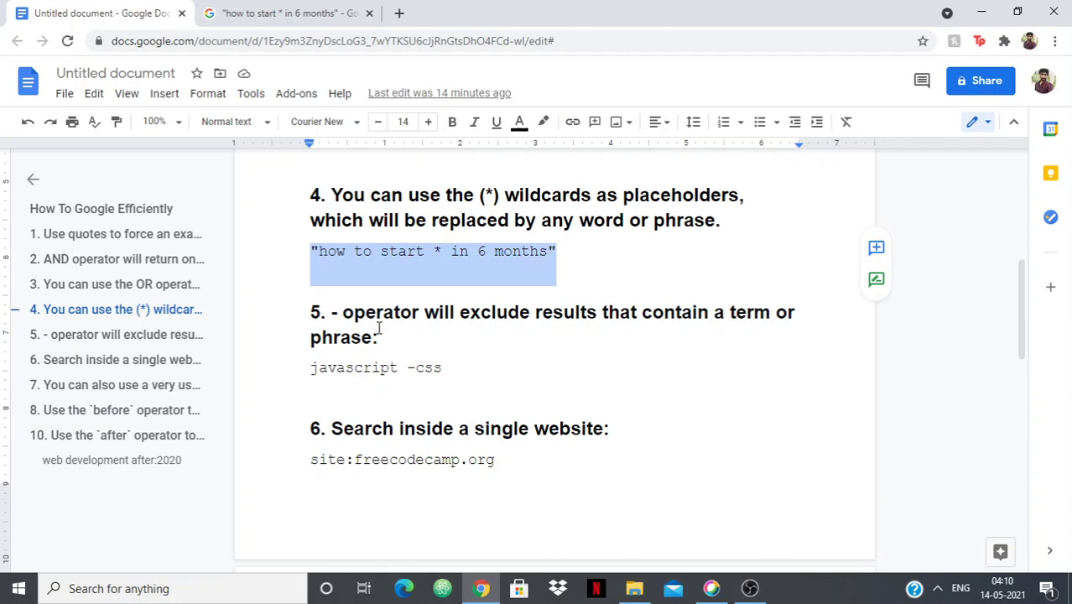
double_click(353, 379)
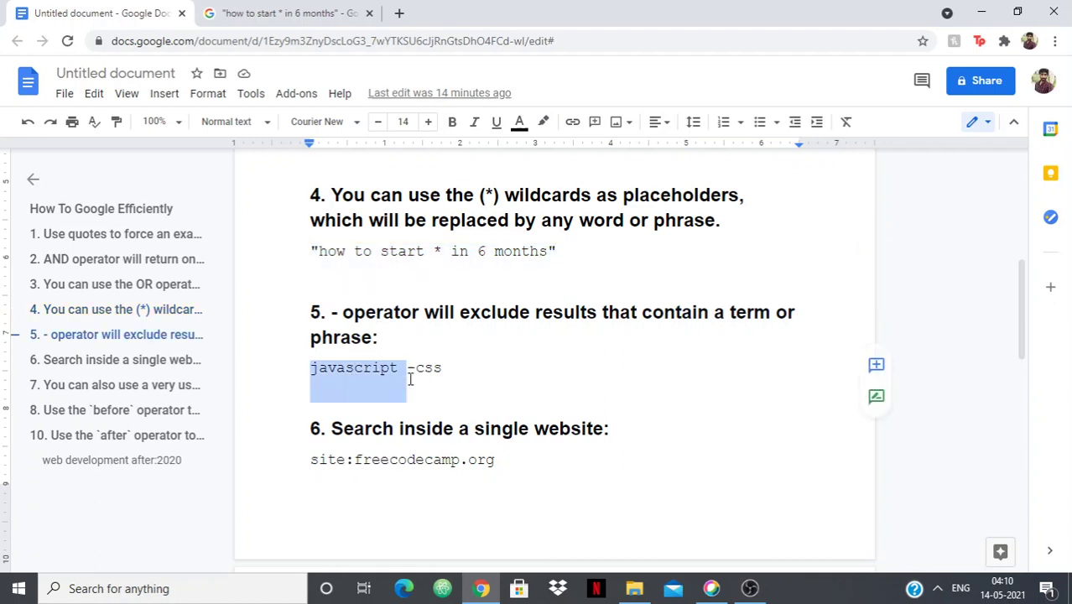
left_click(425, 371)
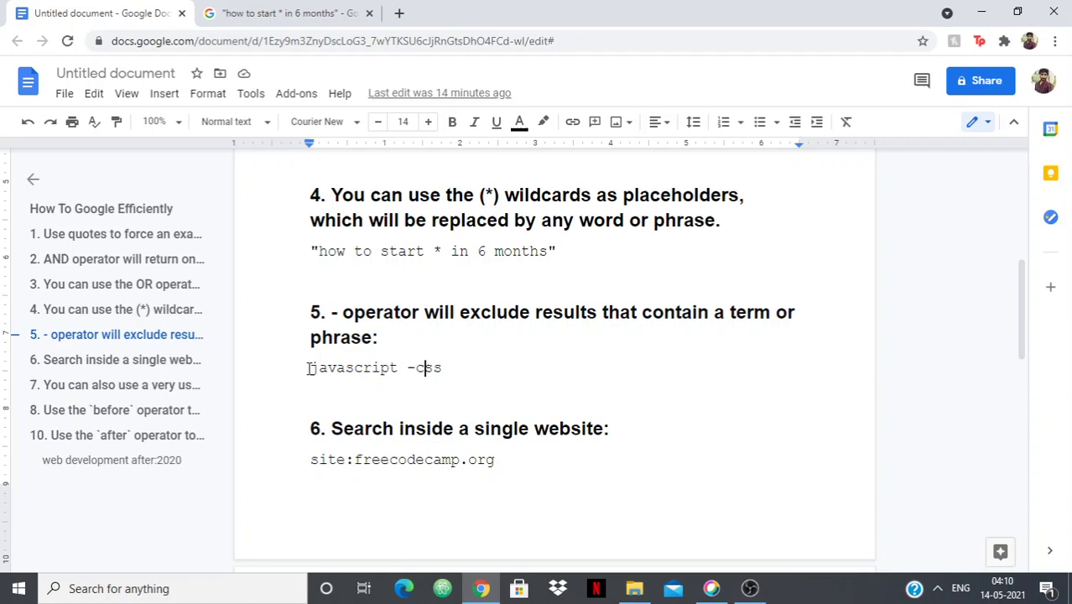
left_click_drag(308, 370, 460, 367)
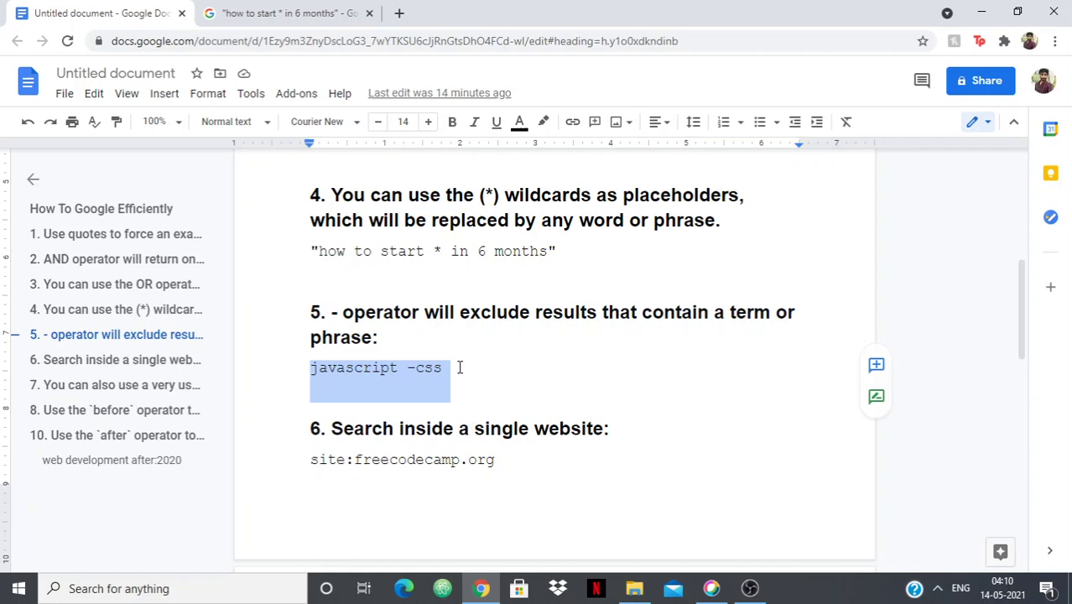
Search Google for "javascript -css" and look over the javascript.com results
left_click(361, 10)
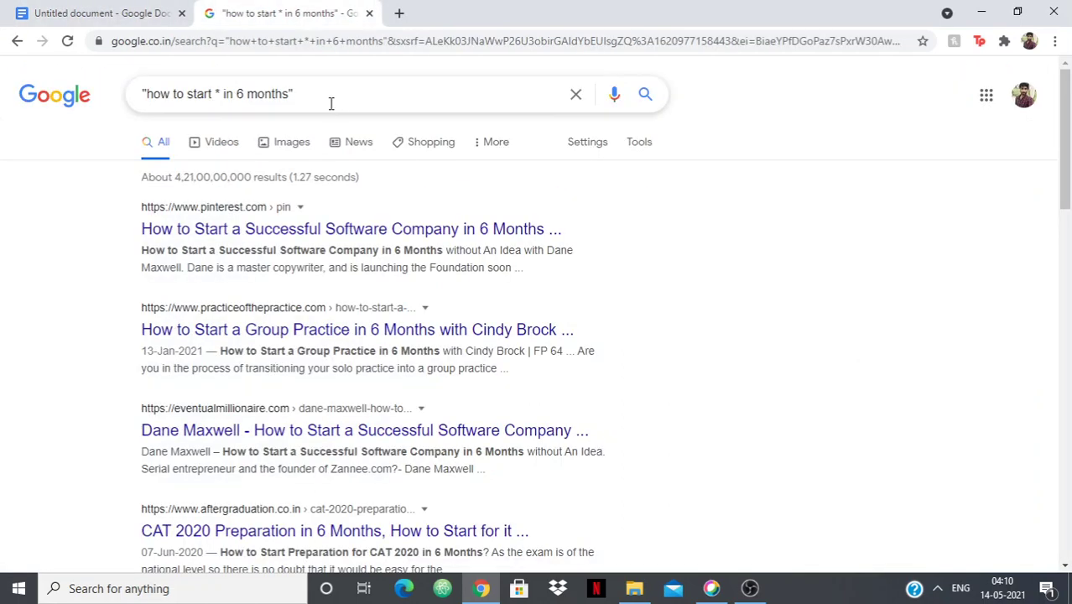
triple_click(331, 103)
type("javascript -css")
key("Return")
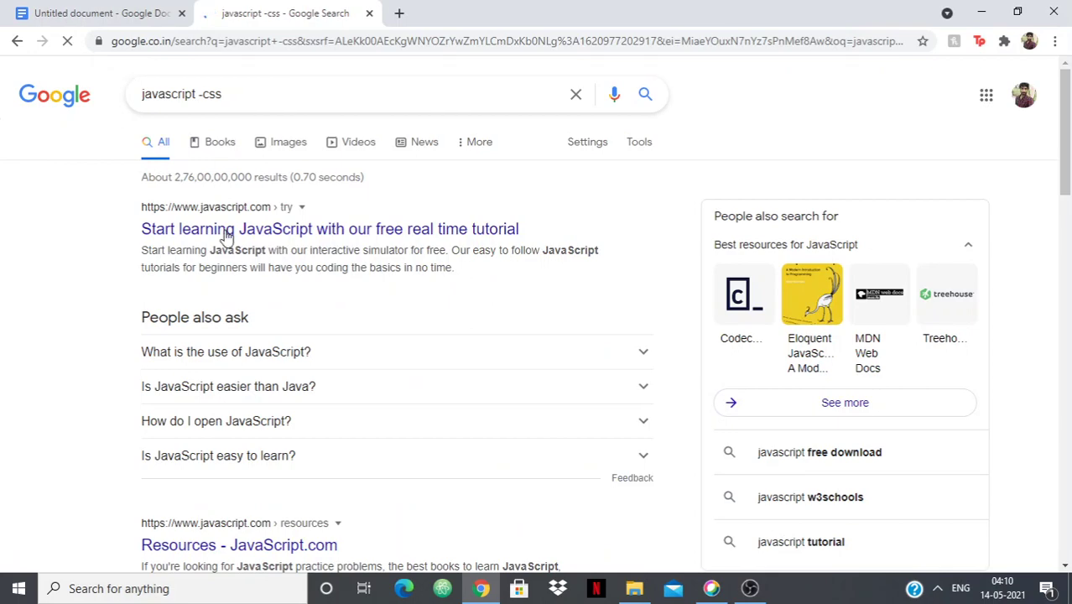
scroll(243, 285, "down", 3)
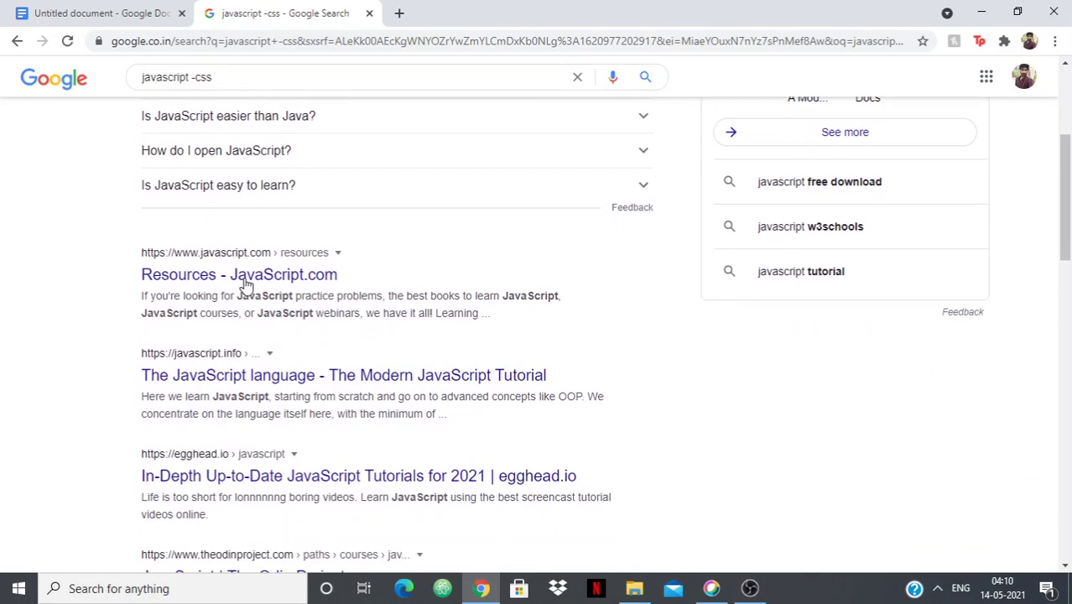
left_click(244, 277)
scroll(246, 286, "up", 3)
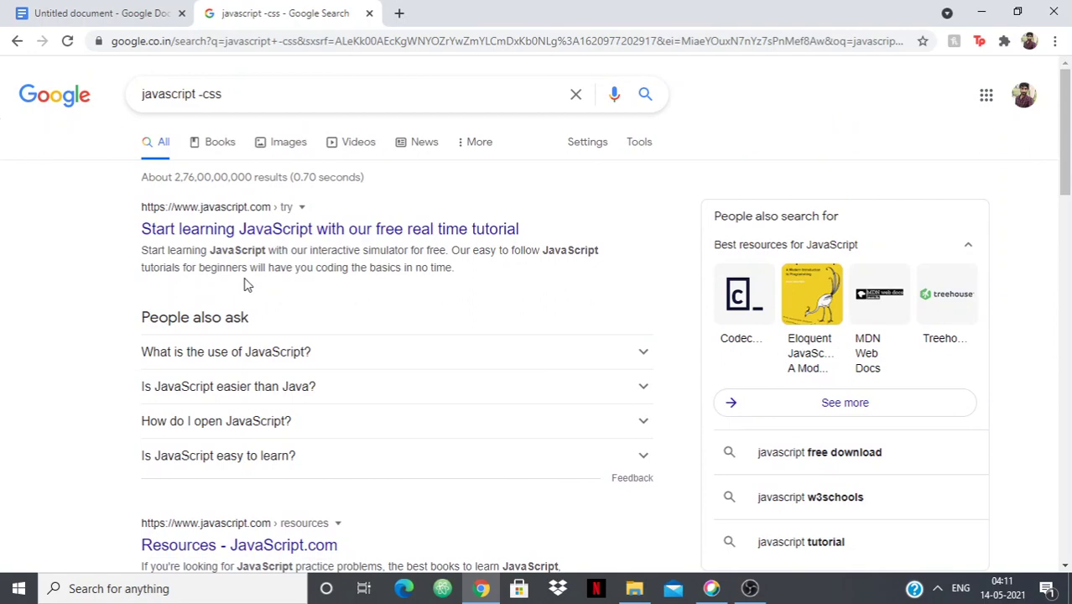
In the cheat-sheet, select the "site:freecodecamp.org" example line
left_click(100, 12)
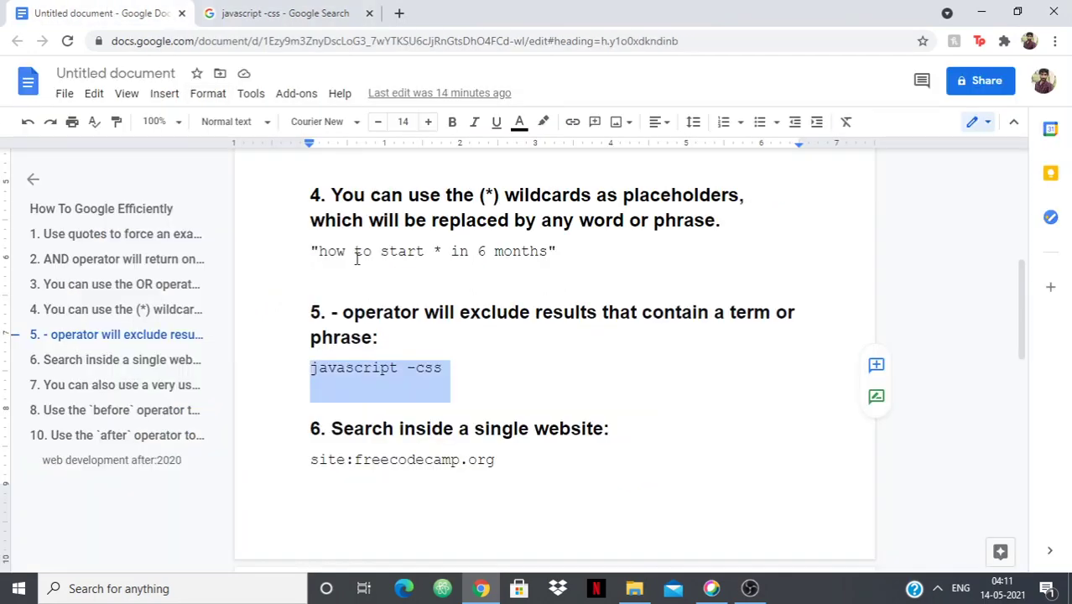
scroll(357, 260, "down", 1)
scroll(357, 260, "down", 1)
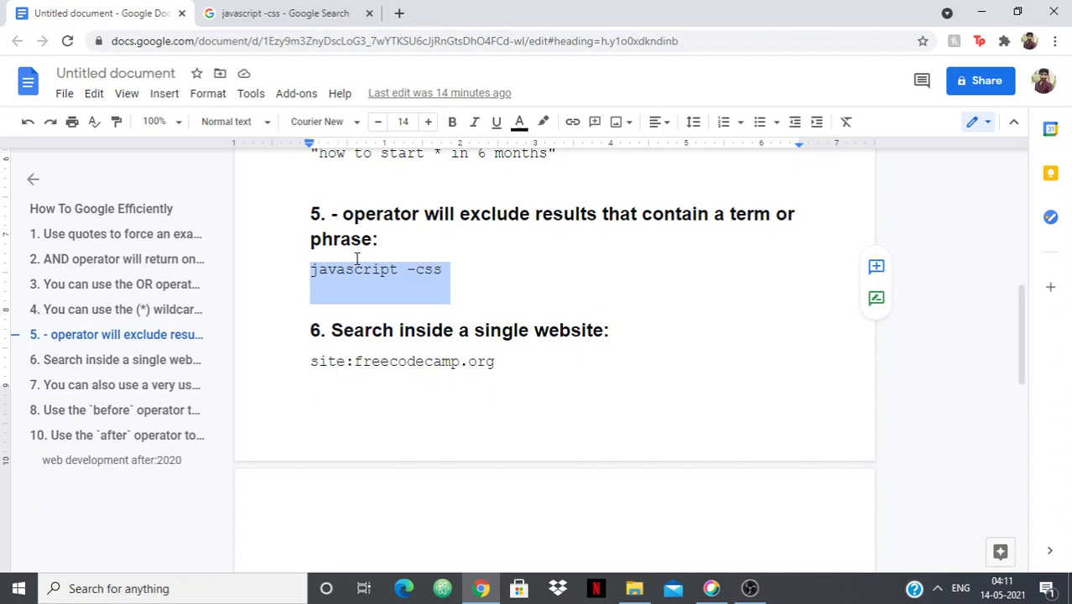
triple_click(361, 369)
key("ctrl+c")
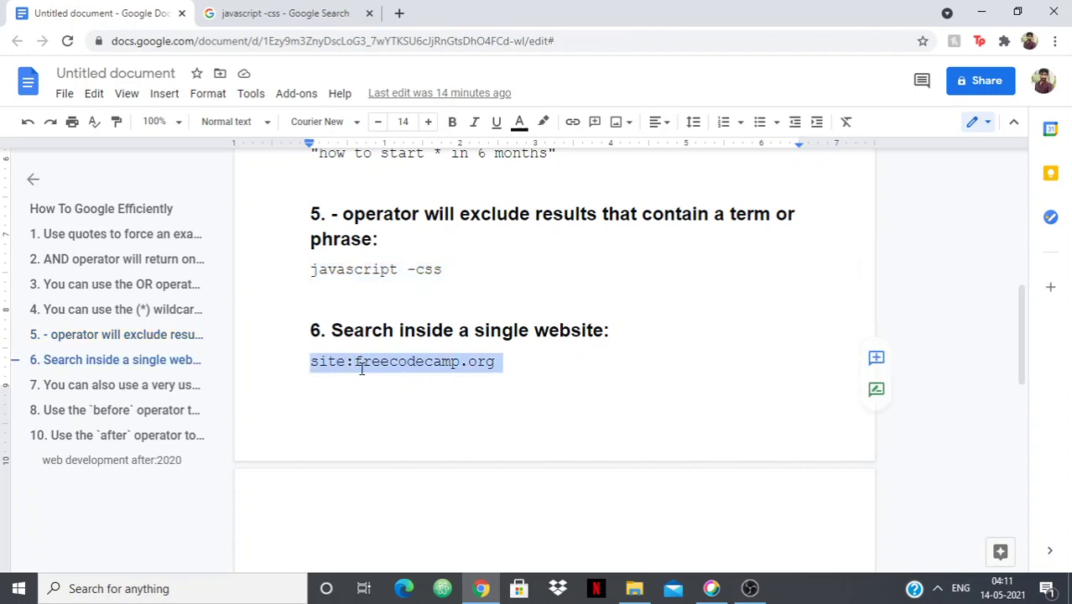
Search Google for site:freecodecamp.org, then return to the doc at tip 7's filetype example
left_click(301, 14)
triple_click(273, 79)
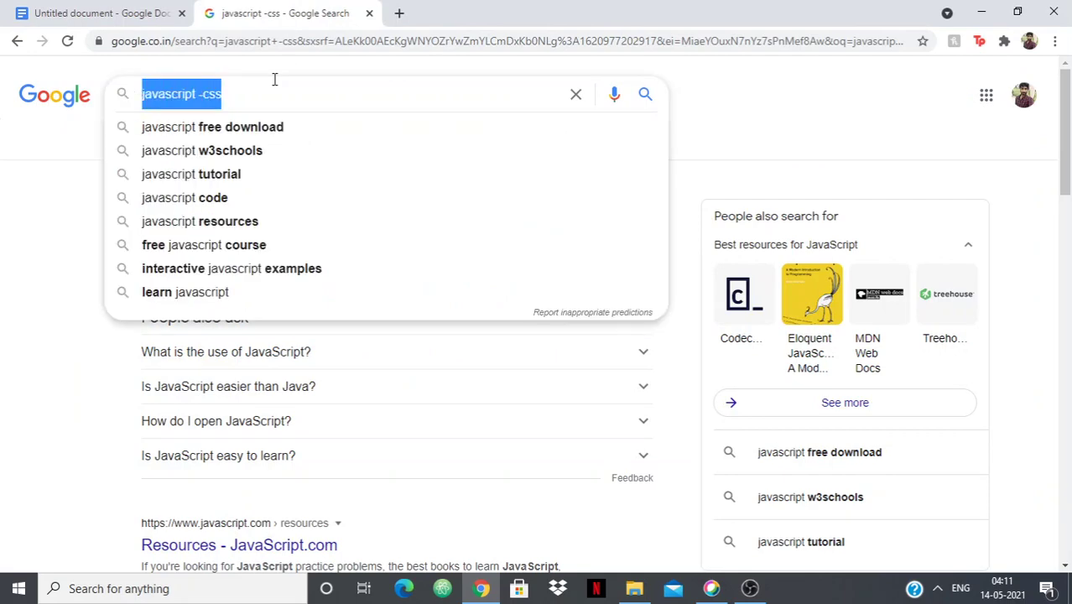
key("ctrl+v")
key("Return")
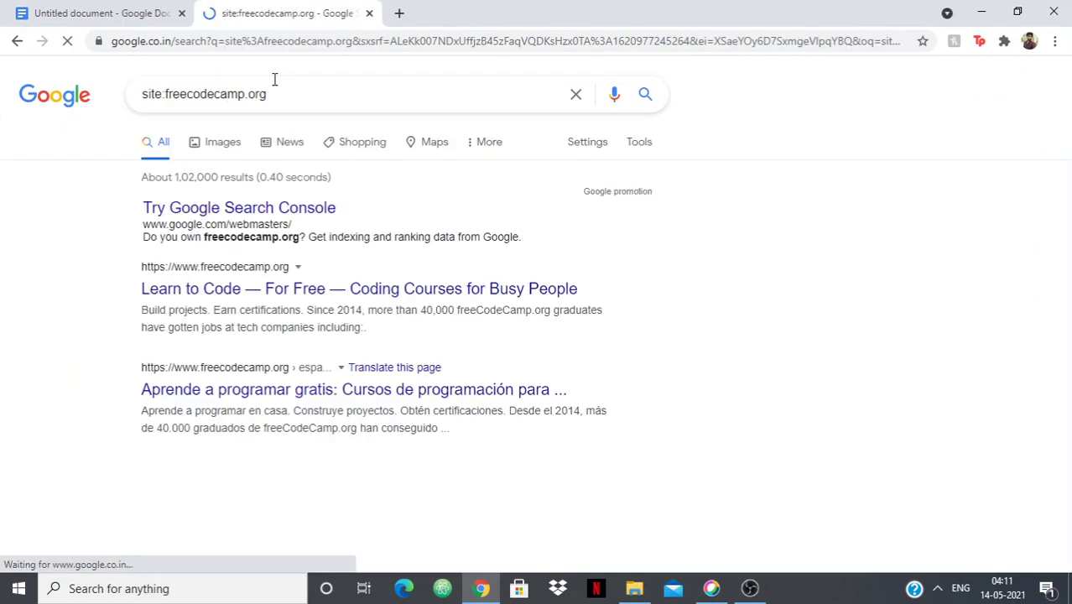
scroll(239, 268, "down", 2)
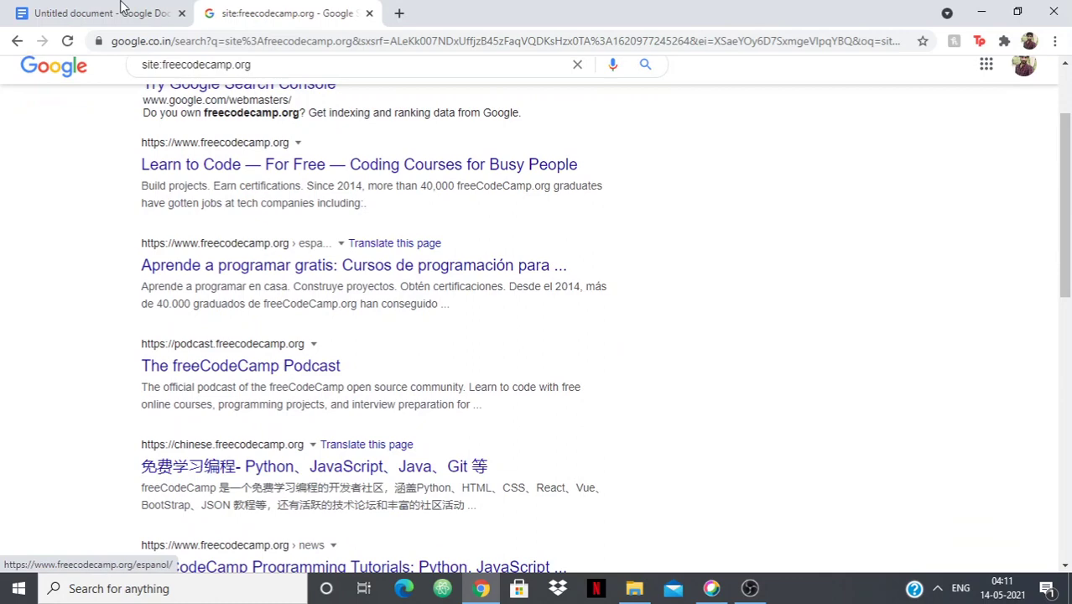
left_click(117, 10)
scroll(469, 351, "down", 3)
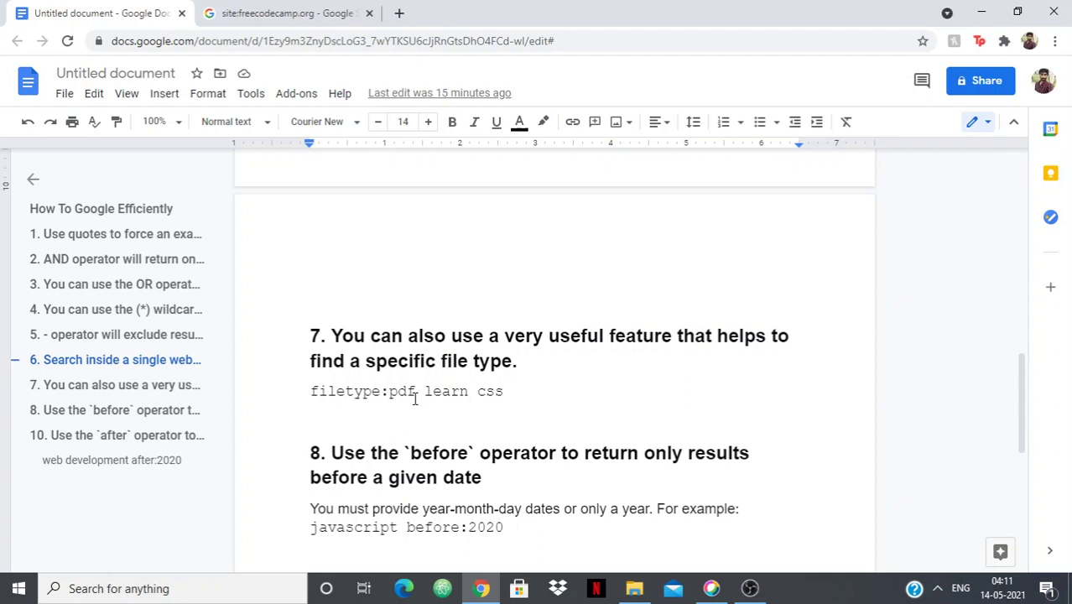
Copy "filetype:pdf learn css" into Google, search it, and scroll through the PDF results
triple_click(414, 399)
key("ctrl+c")
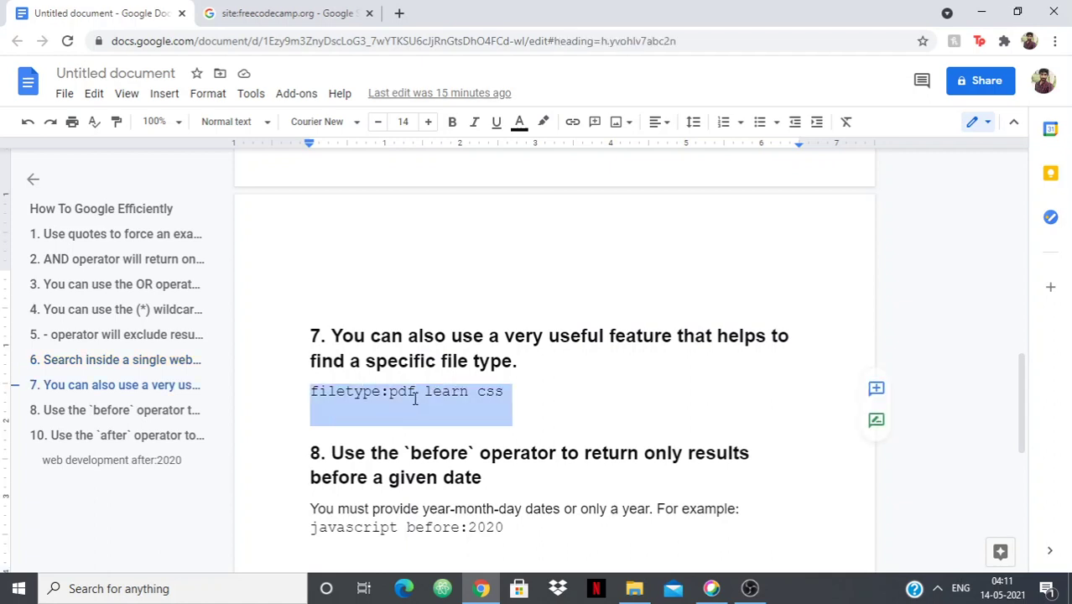
left_click(311, 12)
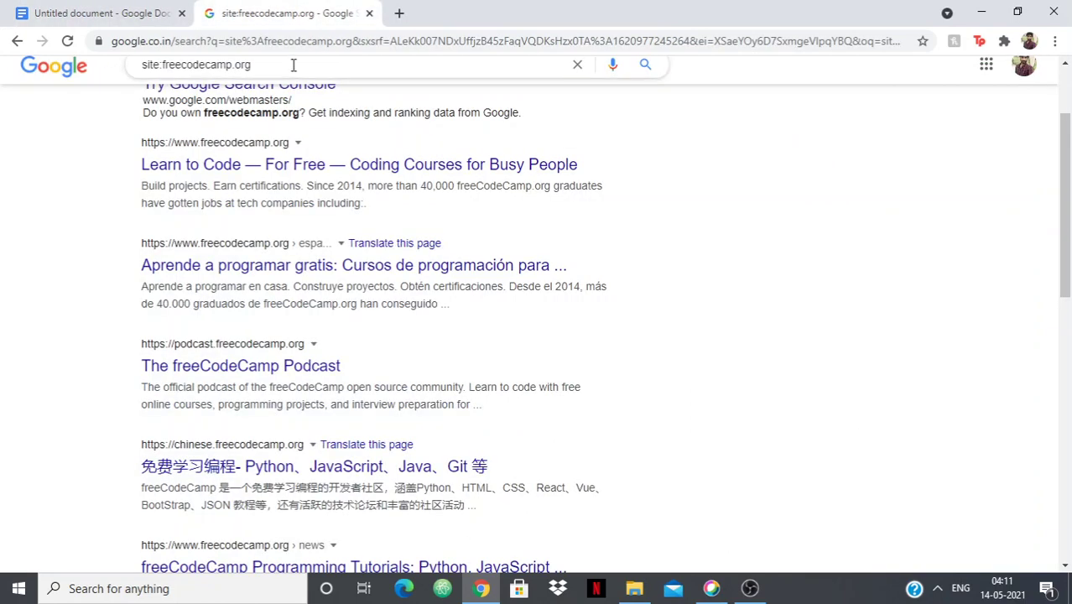
scroll(293, 67, "up", 2)
triple_click(293, 94)
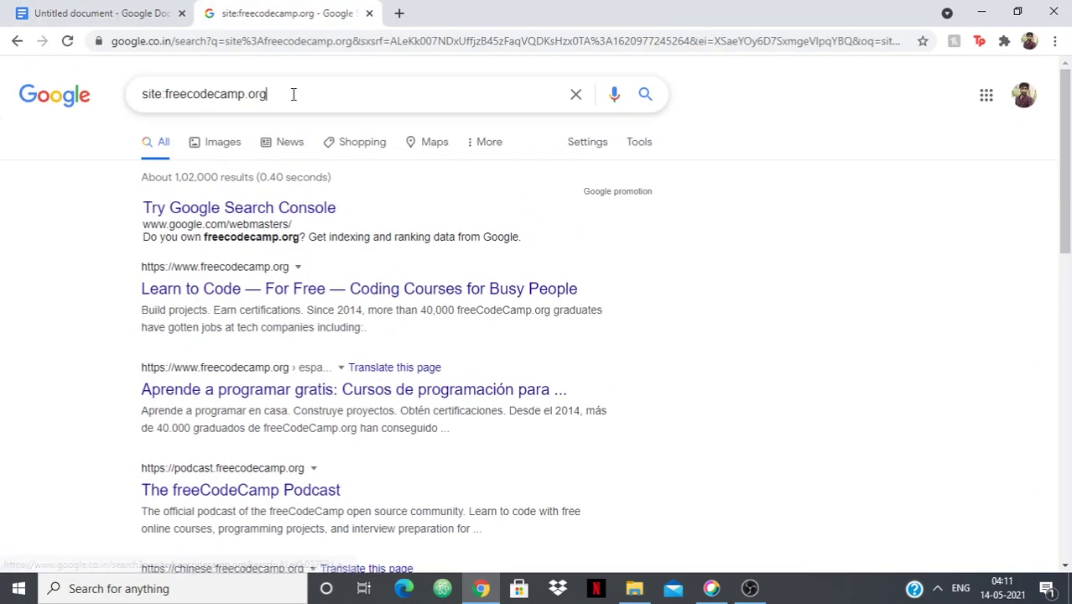
key("ctrl+v")
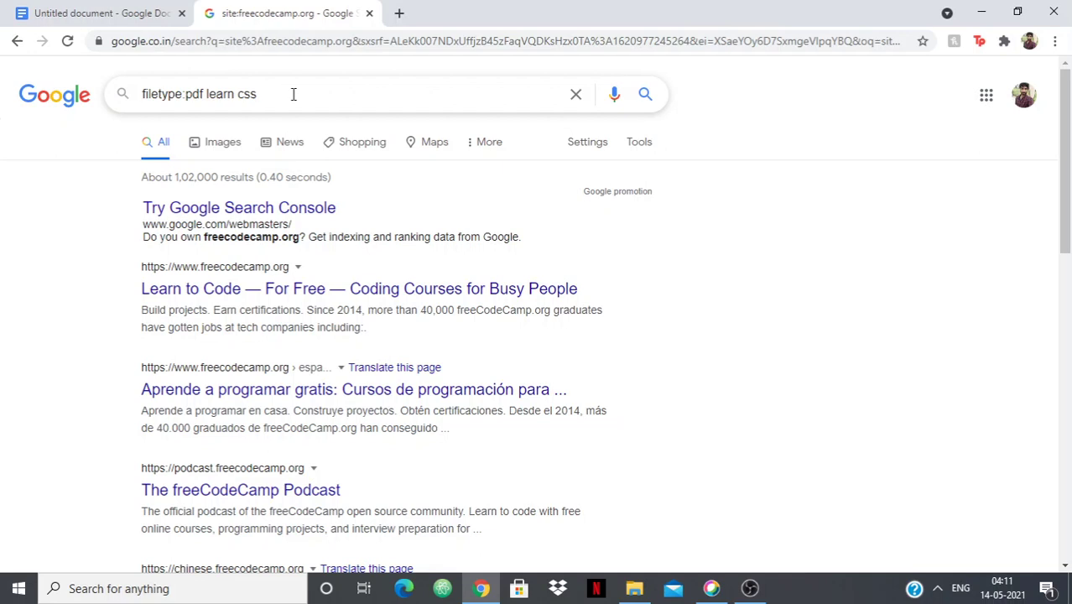
key("Return")
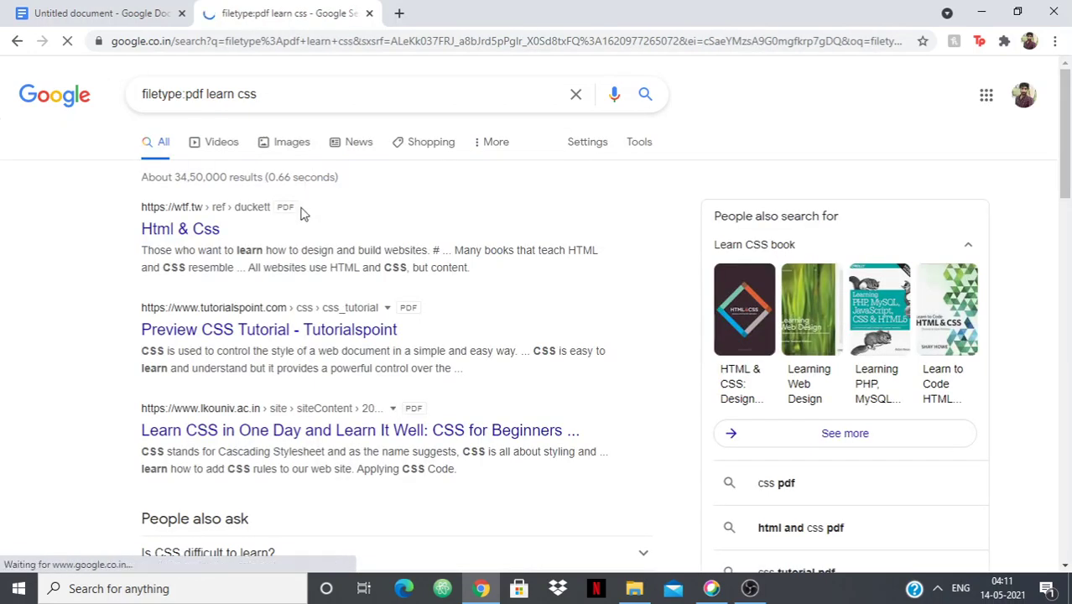
scroll(459, 390, "down", 1)
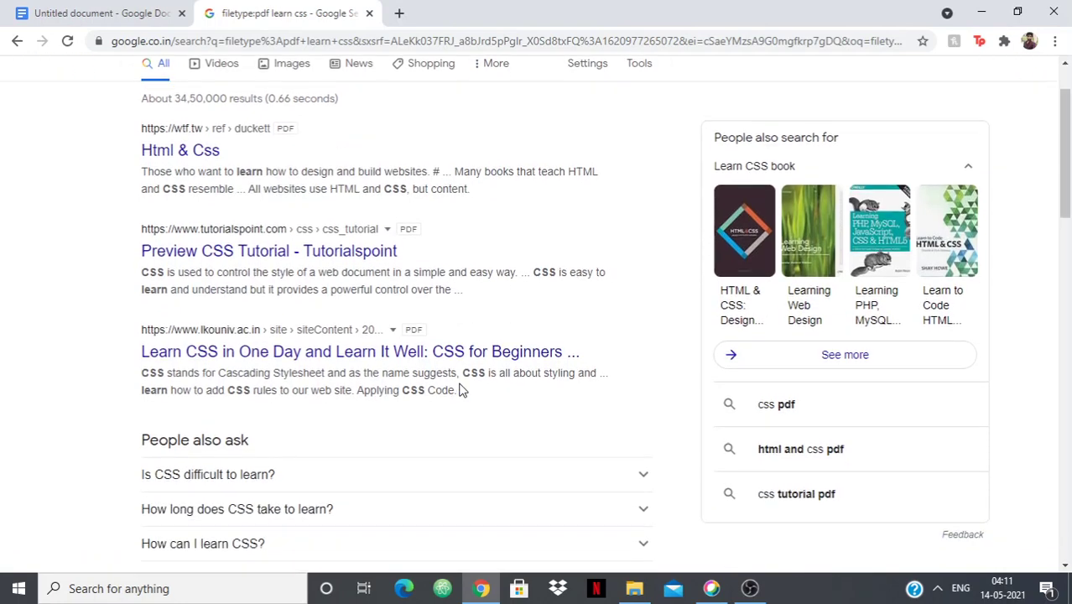
scroll(460, 390, "down", 1)
scroll(459, 390, "down", 3)
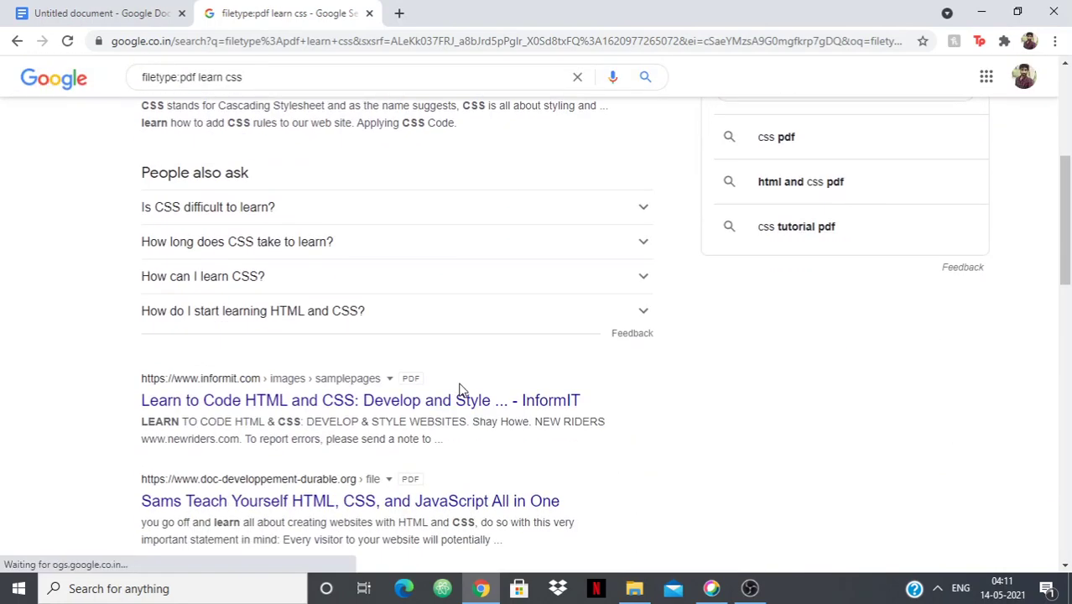
scroll(460, 390, "up", 4)
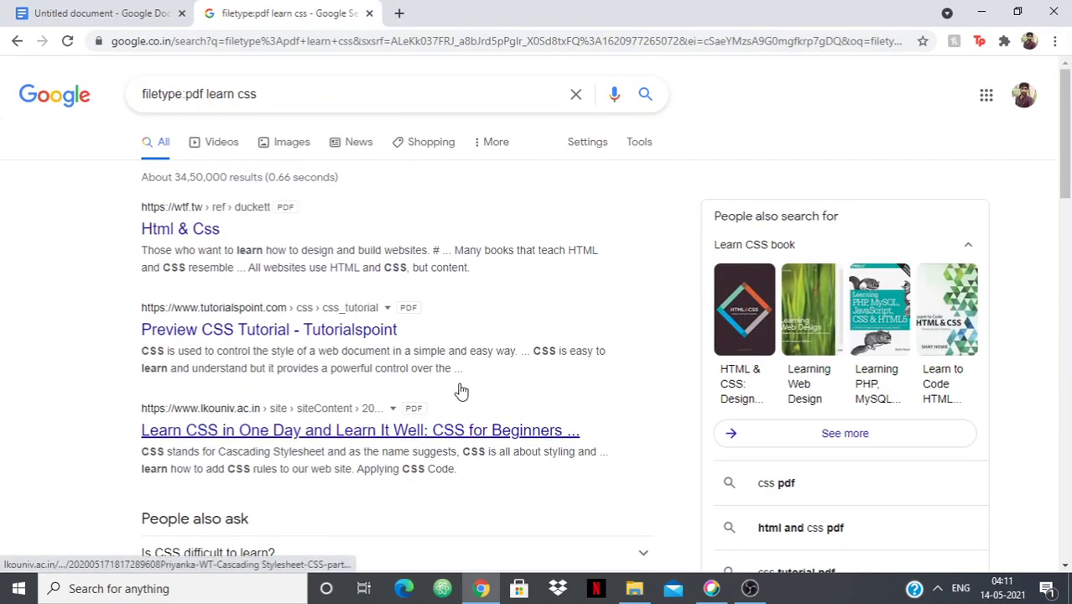
In the cheat-sheet, select the "javascript before:2020" example line
left_click(99, 14)
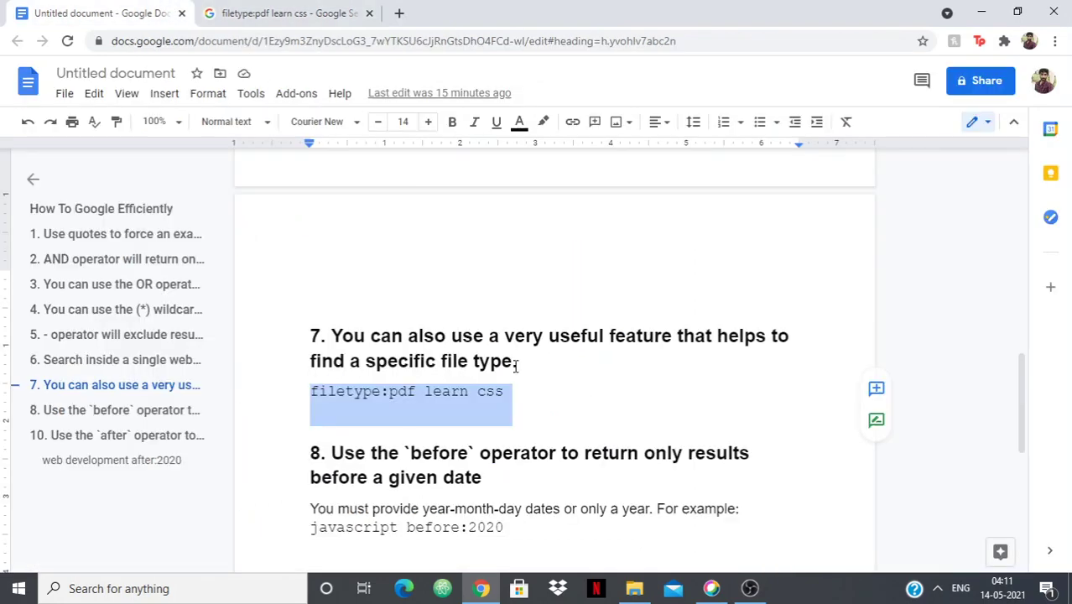
scroll(515, 365, "down", 3)
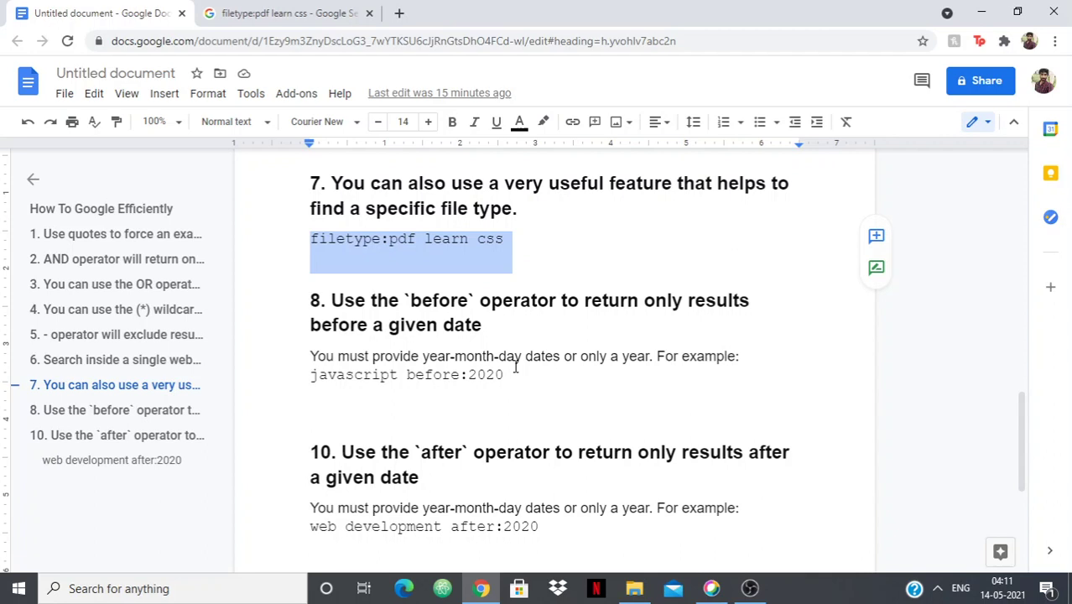
triple_click(449, 374)
key("ctrl+c")
Paste the example into Google's search box, change the year to "javascript before:2000", and scroll the results
left_click(285, 12)
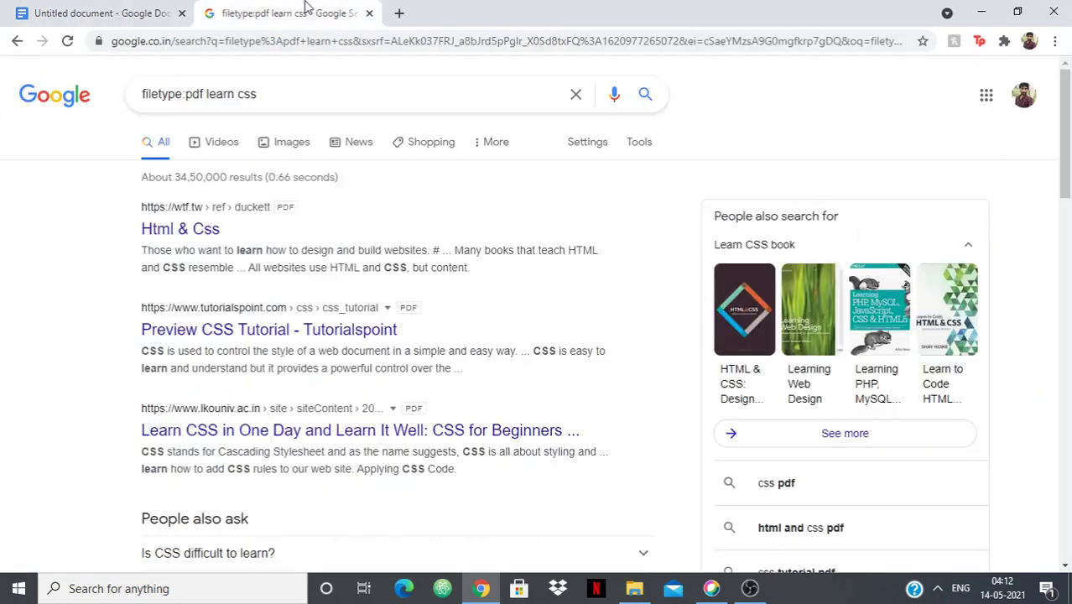
double_click(284, 94)
key("ctrl+a")
key("ctrl+v")
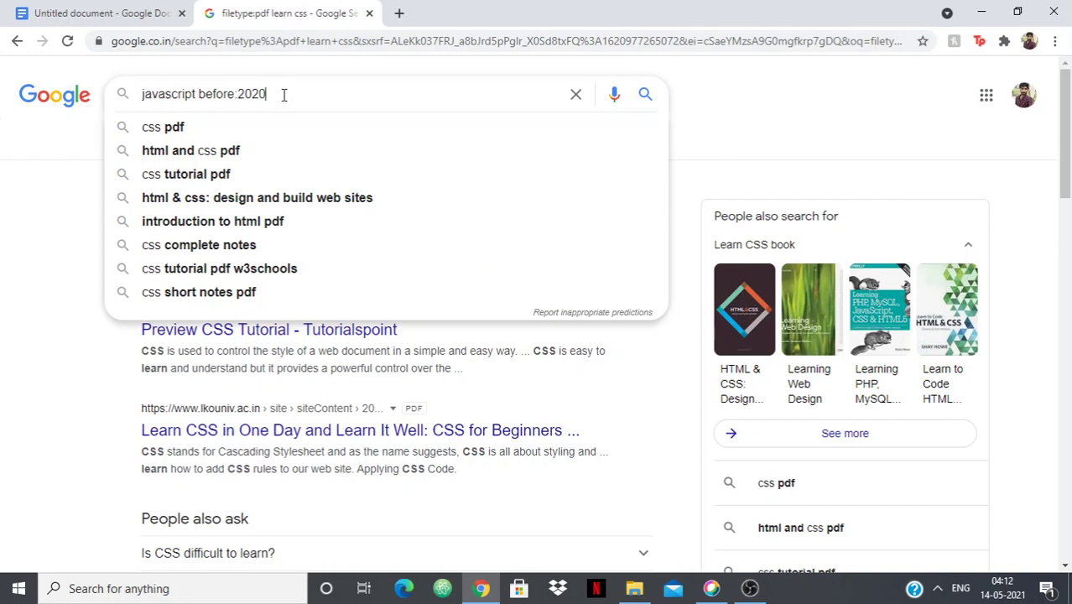
key("Escape")
key("BackSpace")
key("BackSpace")
type("00")
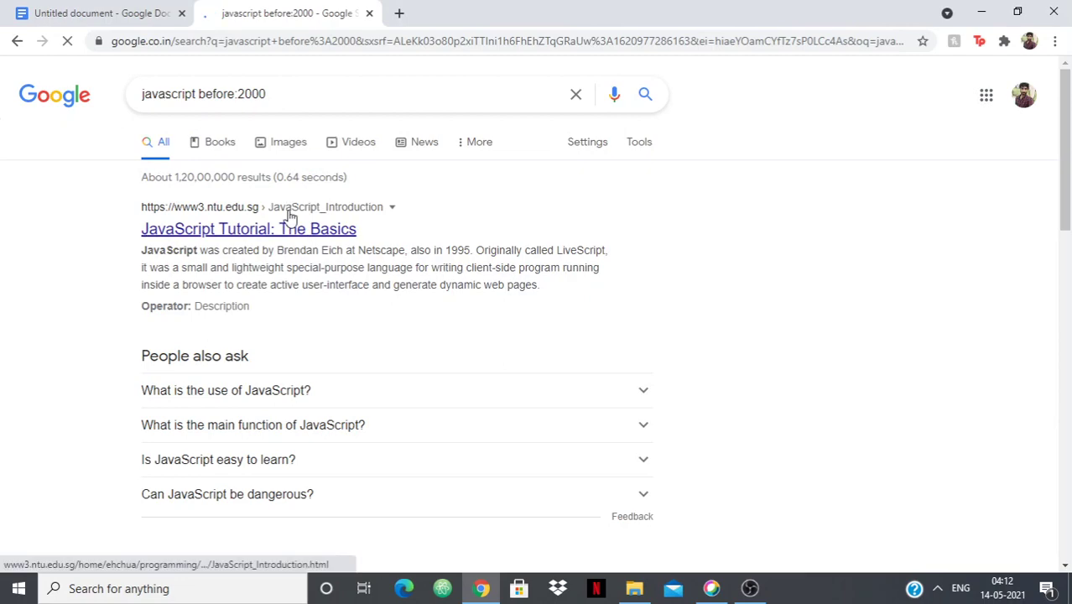
scroll(289, 213, "down", 2)
scroll(291, 212, "down", 3)
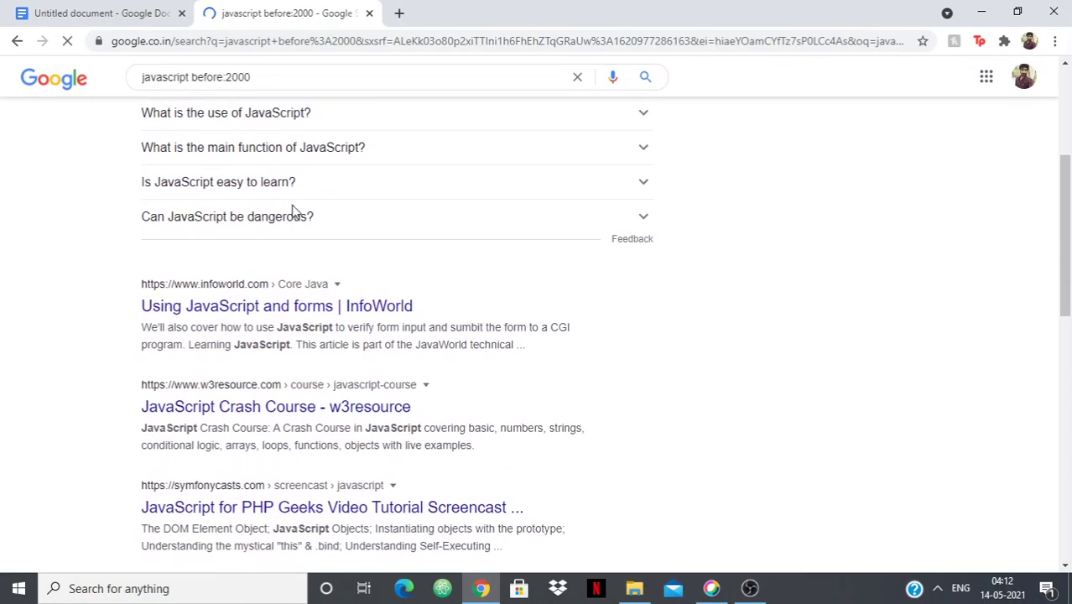
Copy "web development after:2020" from the doc into Google and scroll through its results
left_click(120, 10)
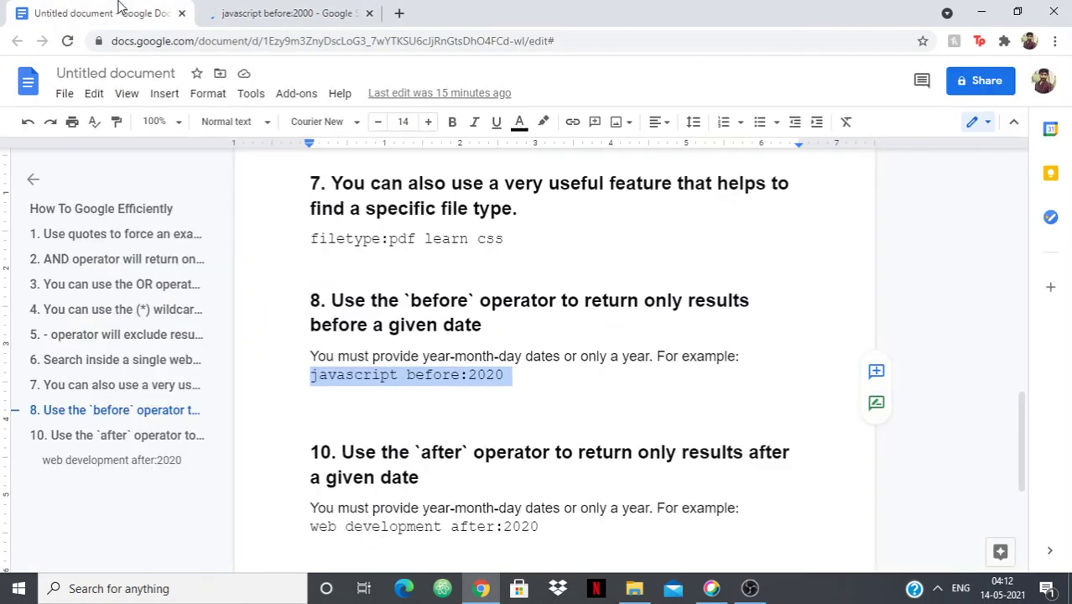
scroll(394, 366, "down", 2)
triple_click(399, 404)
key("ctrl+c")
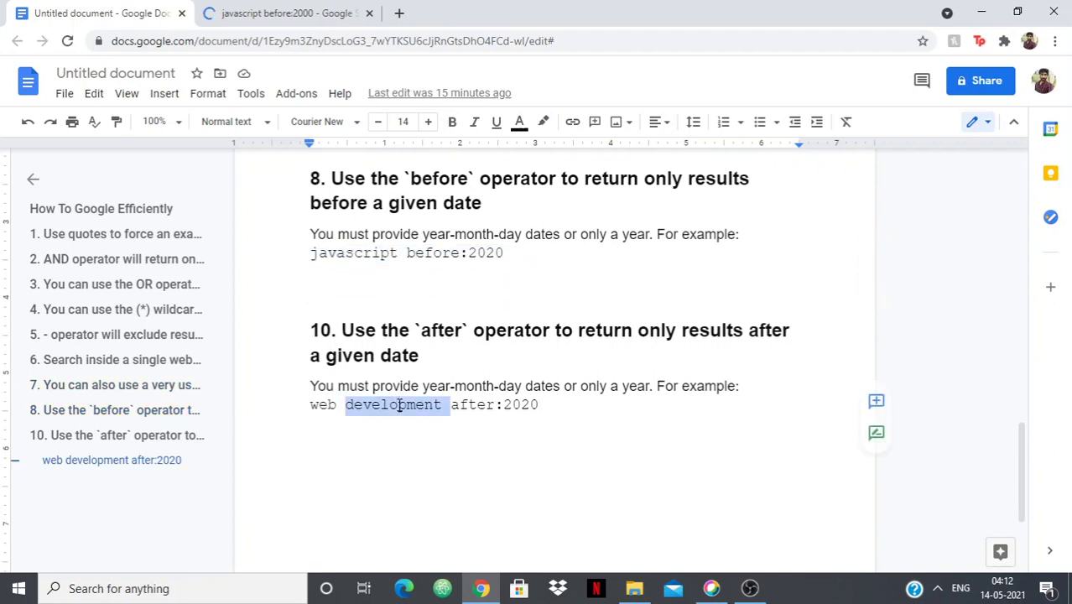
left_click(323, 13)
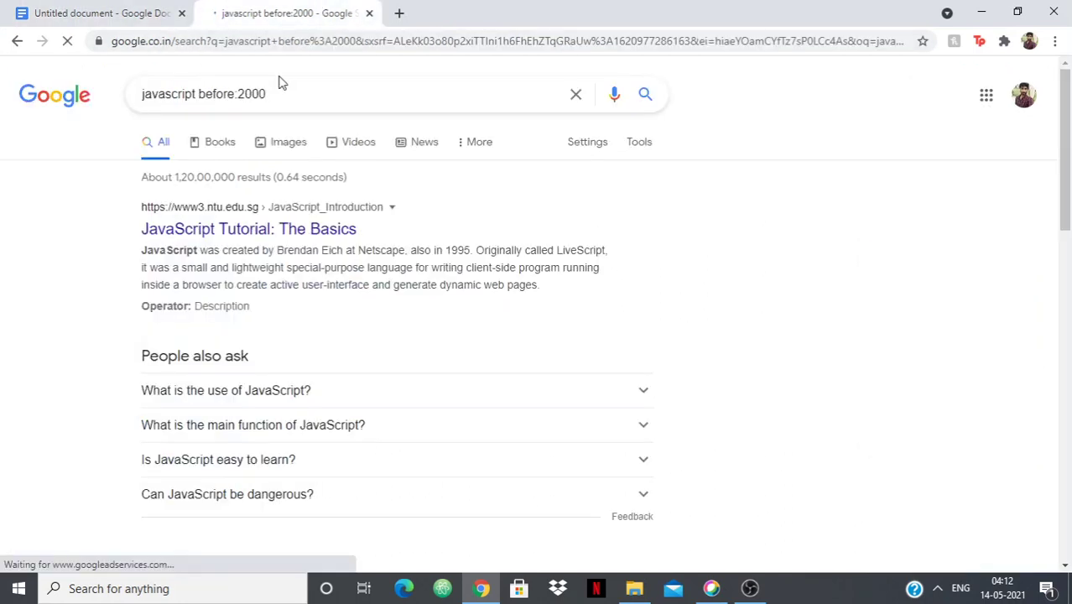
triple_click(276, 91)
key("ctrl+v")
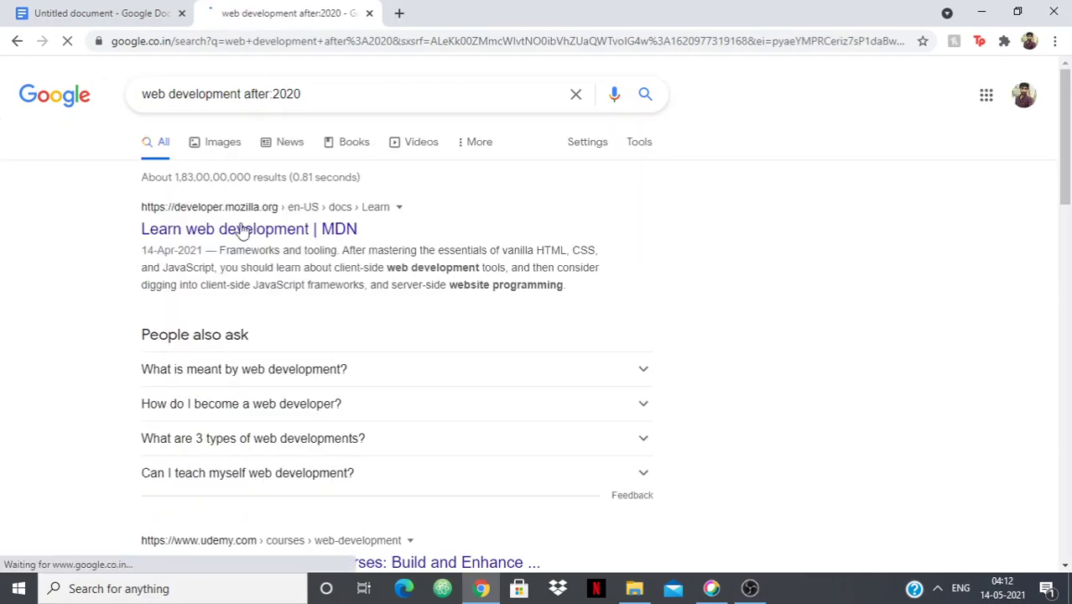
scroll(230, 280, "down", 2)
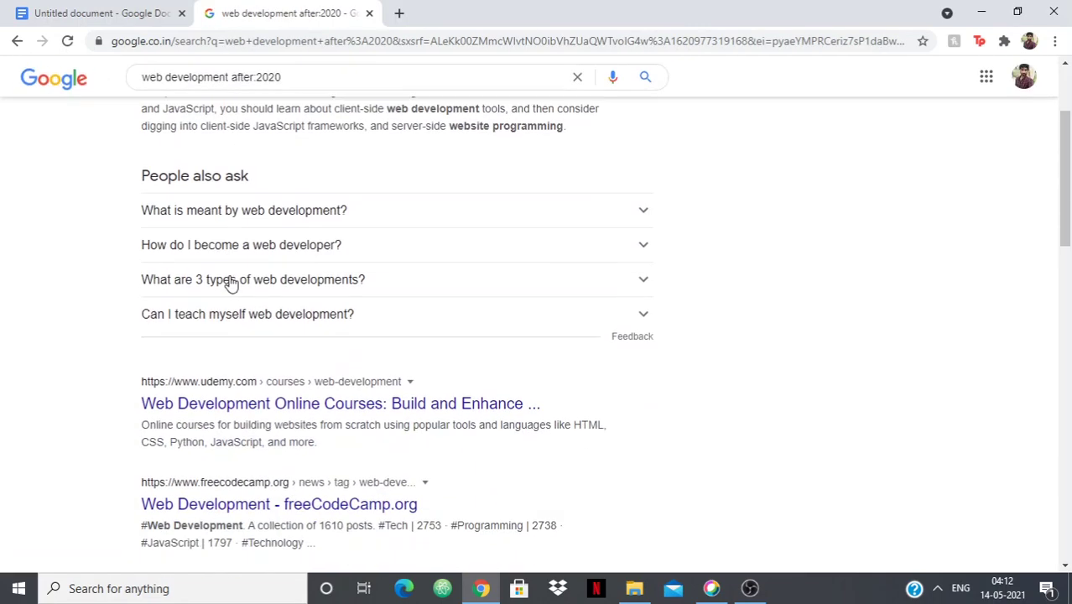
scroll(219, 373, "down", 5)
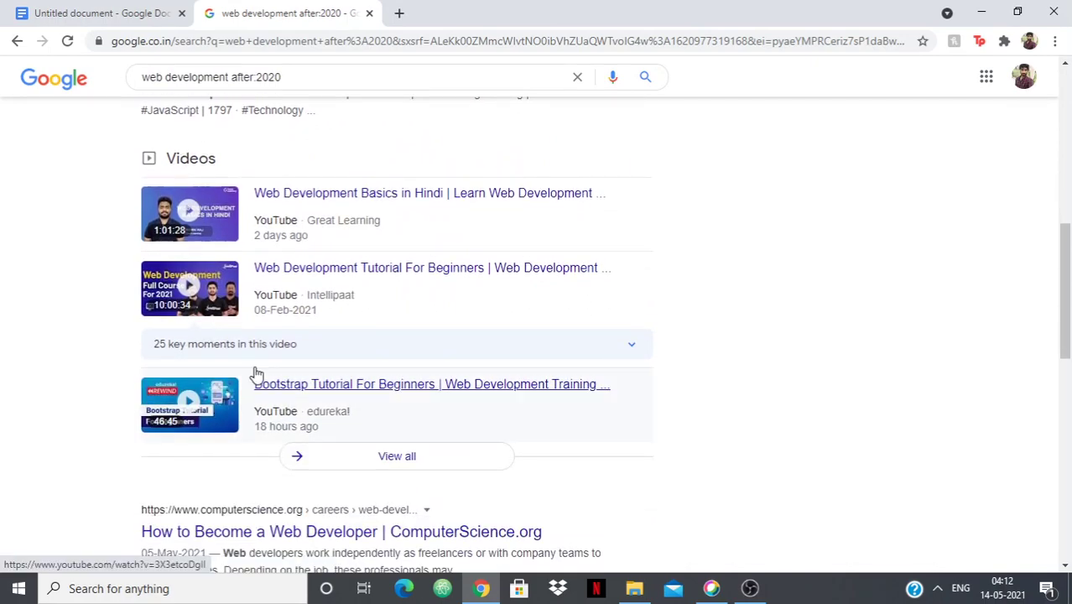
scroll(330, 378, "down", 3)
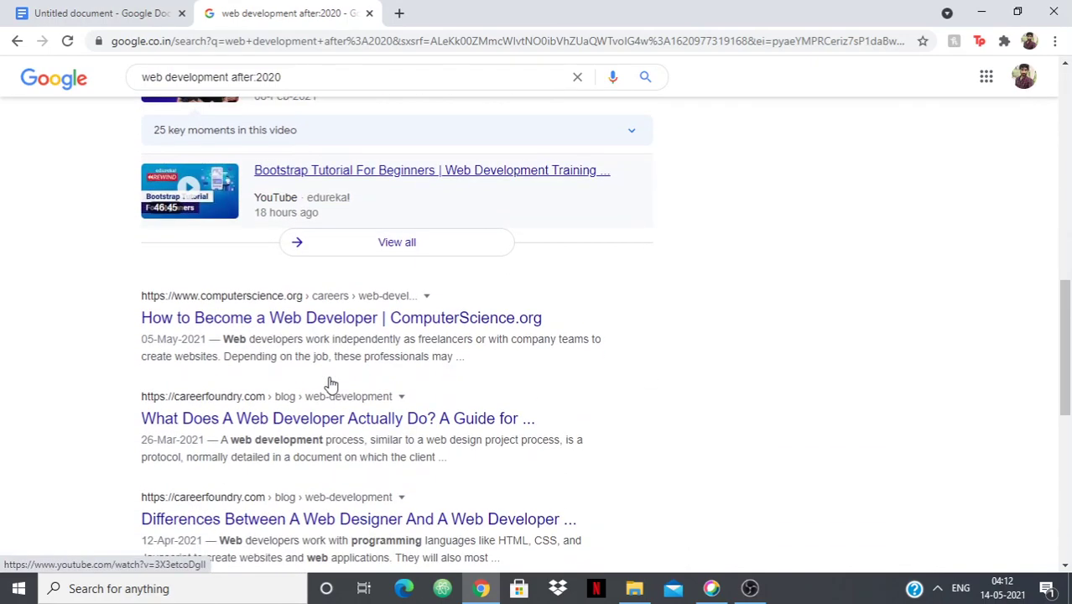
scroll(328, 383, "up", 6)
scroll(329, 384, "up", 4)
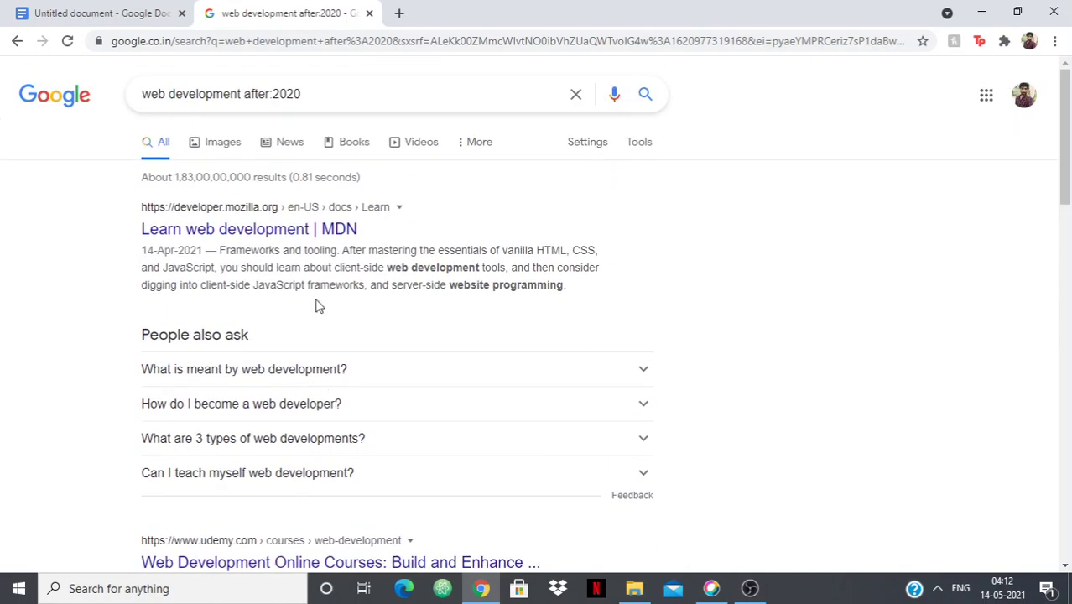
Search with after:2021, which returns nothing, then search again with after:2020
left_click(344, 101)
key("Return")
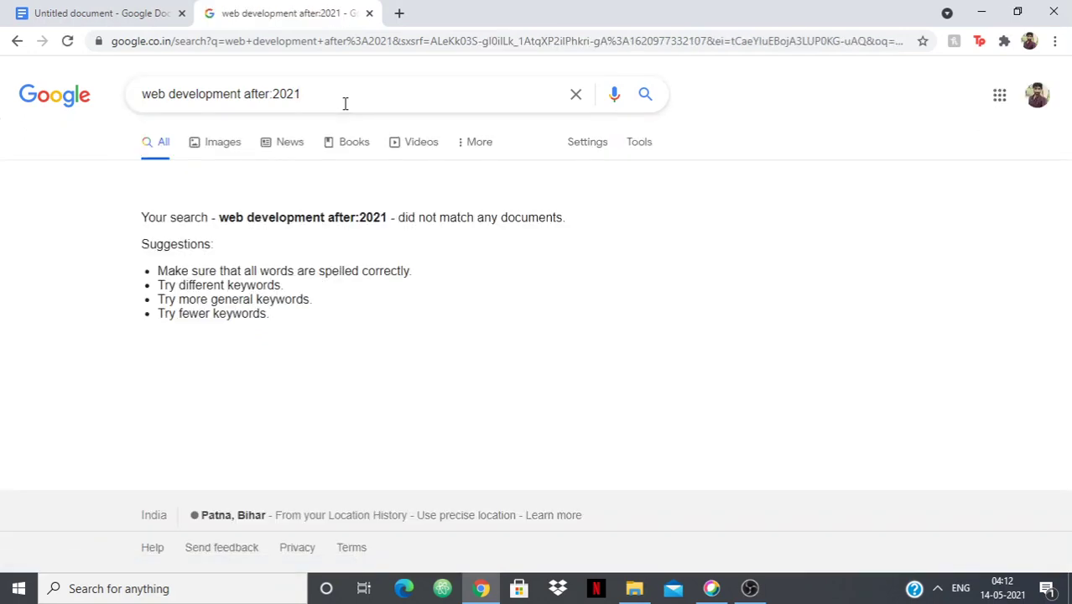
left_click(344, 89)
key("BackSpace")
type("0")
key("Return")
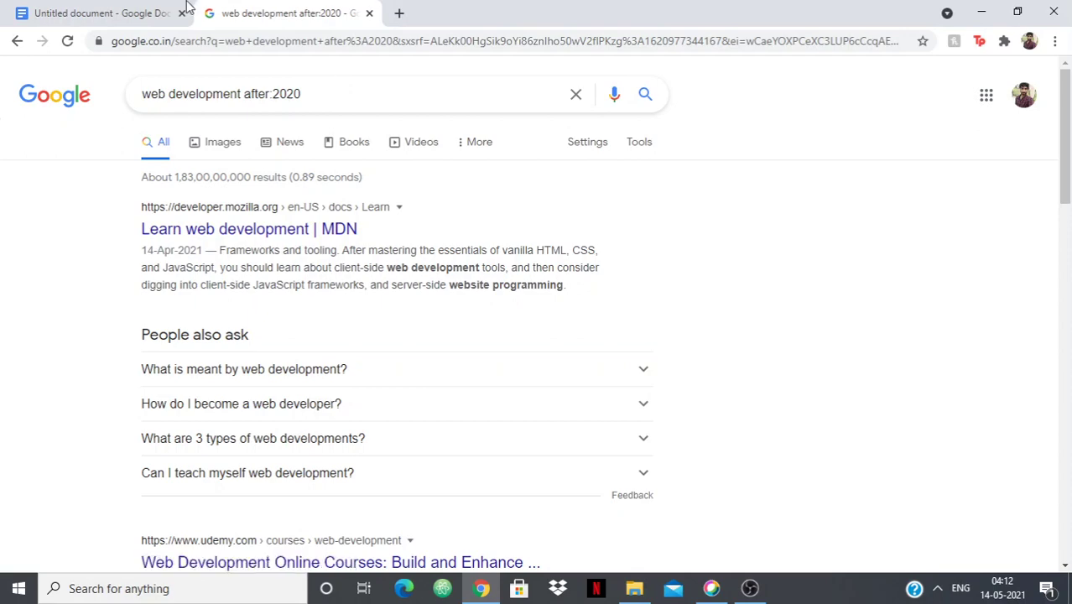
Switch back to the Untitled document tab showing the 'How To Google Efficiently' cheat-sheet
left_click(126, 10)
scroll(426, 344, "down", 2)
scroll(427, 344, "up", 20)
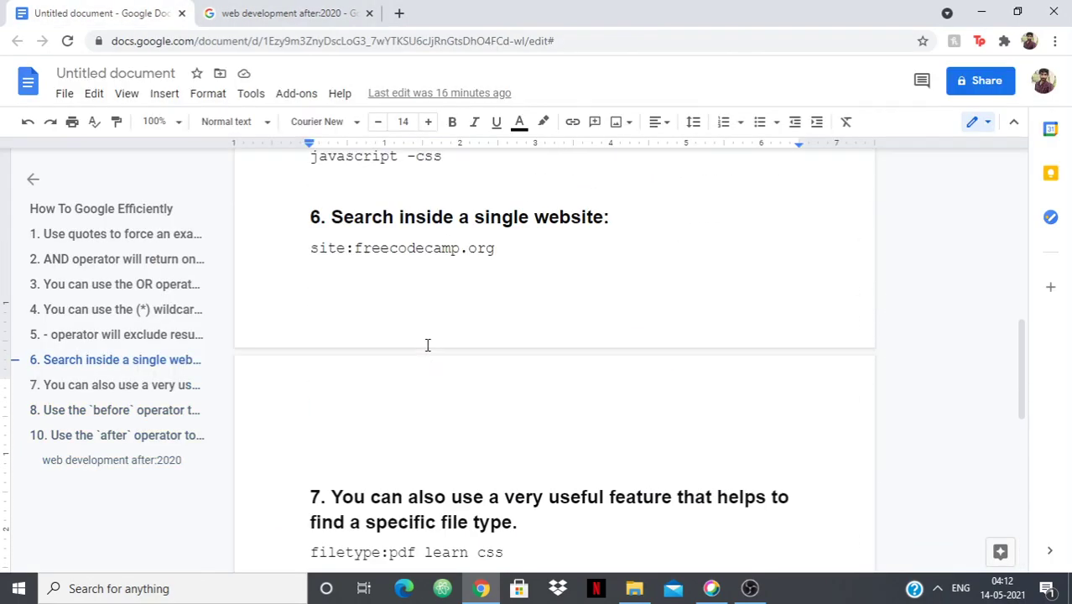